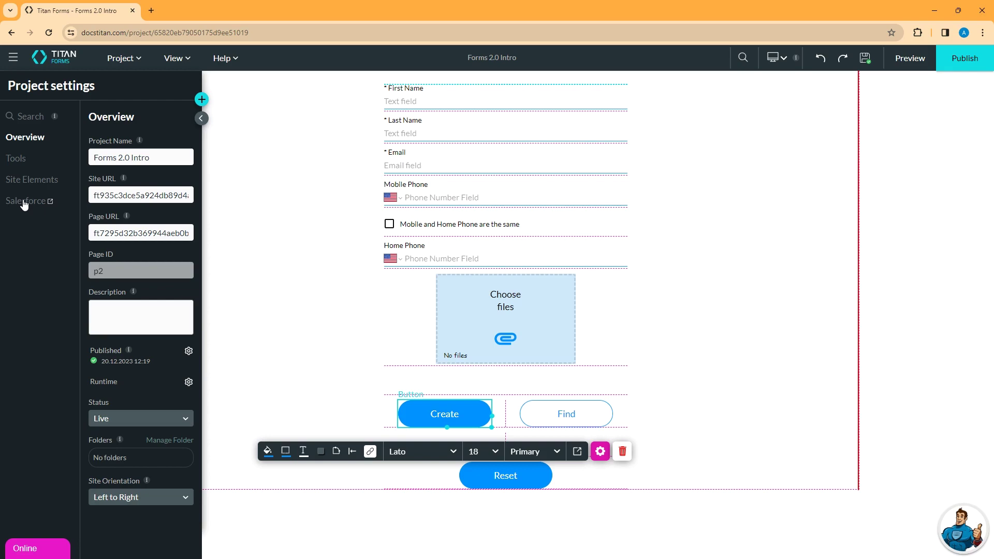
Delete the existing #1 Contact push integration and start creating a new push integration
left_click(24, 201)
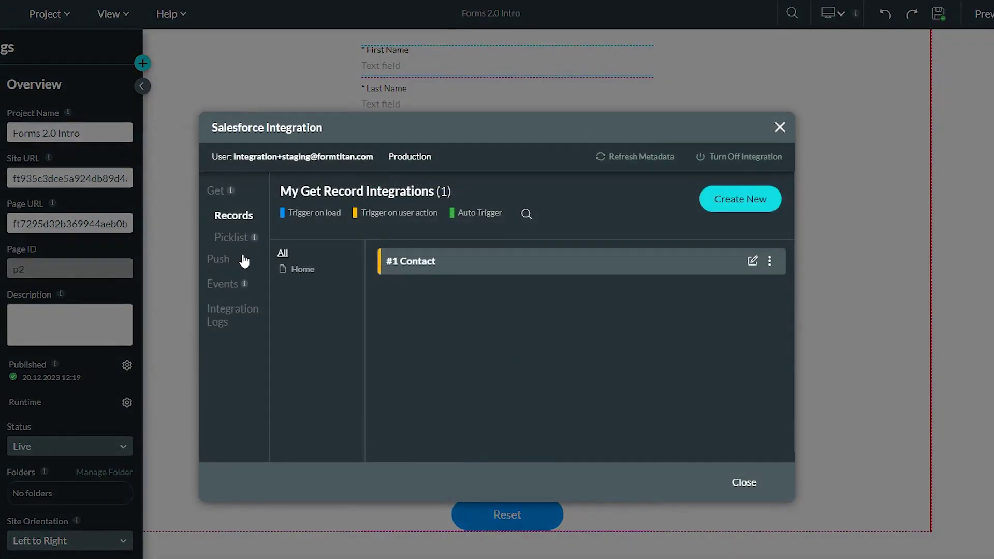
left_click(221, 261)
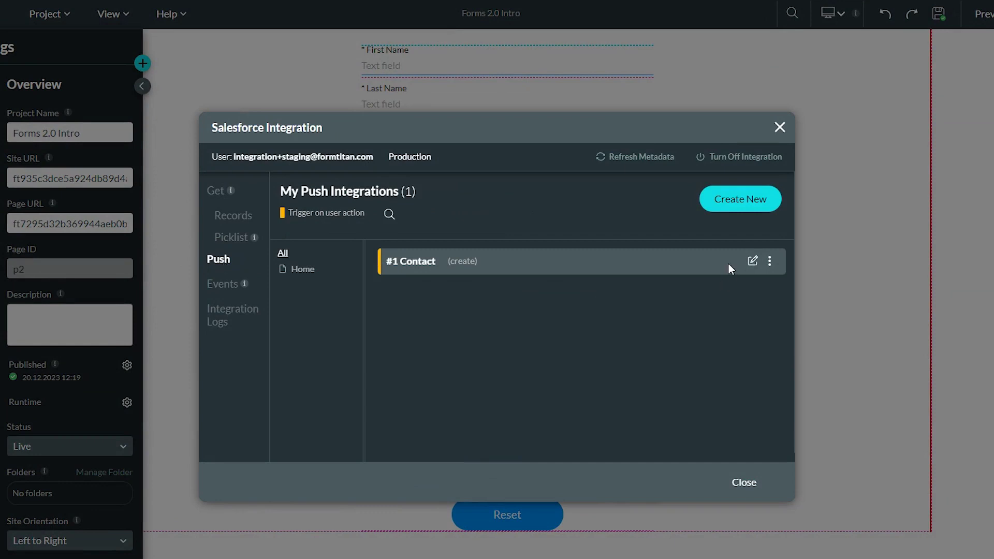
left_click(770, 262)
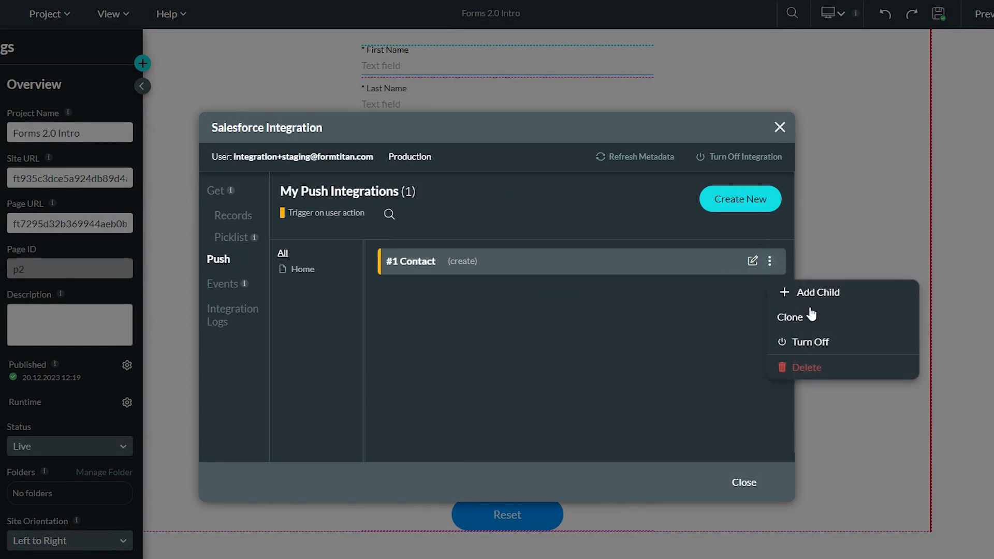
left_click(802, 370)
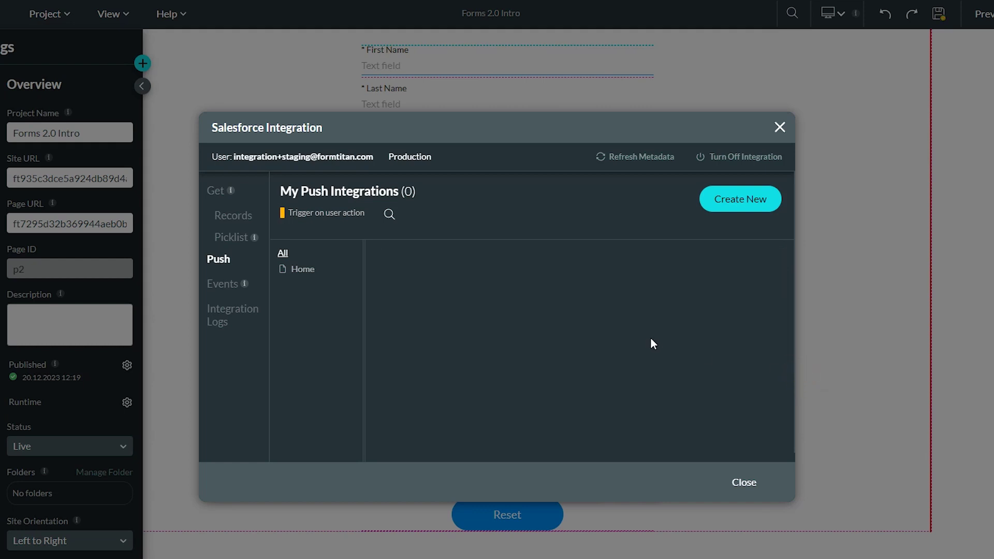
left_click(739, 200)
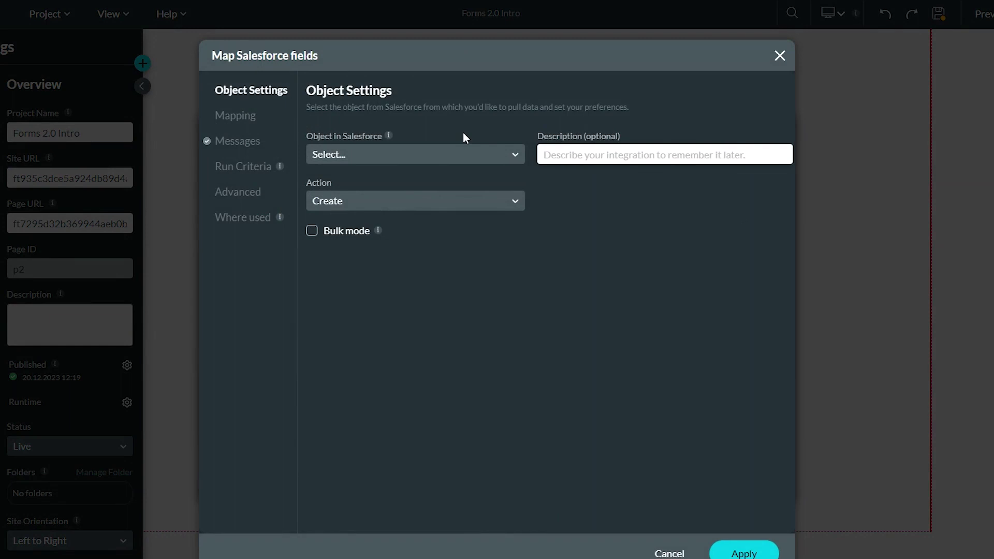
Choose Contact as the Salesforce object for the new push and go to its Mapping page
left_click(437, 157)
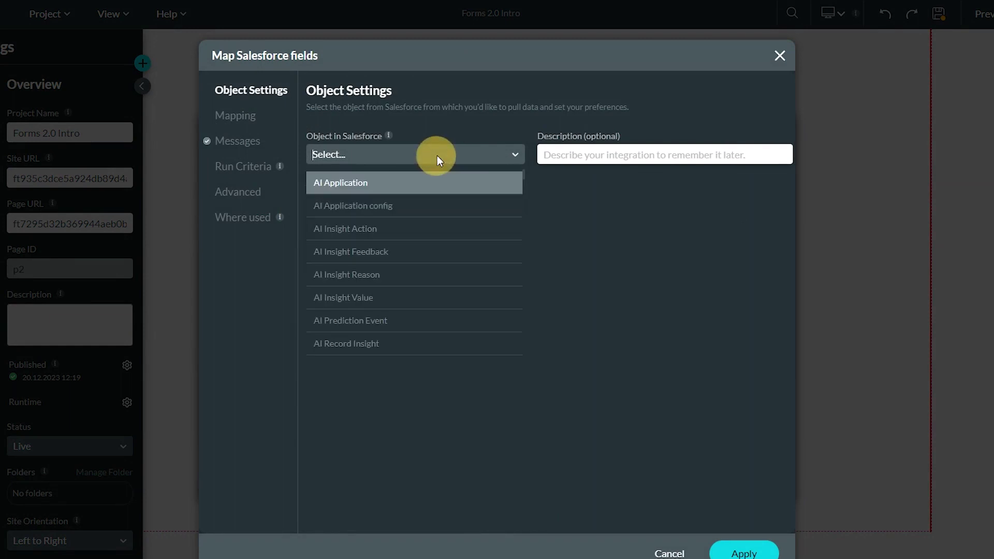
type("contact")
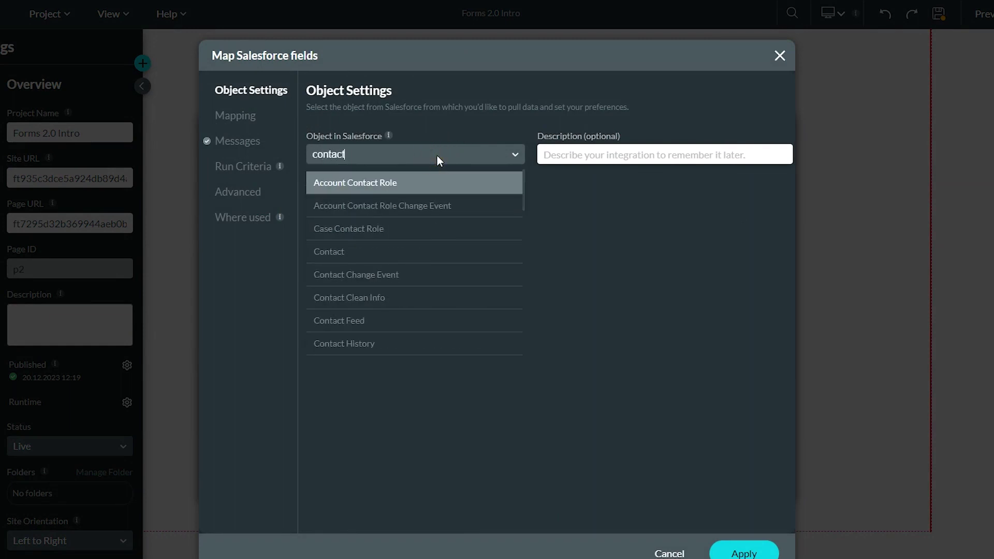
left_click(440, 251)
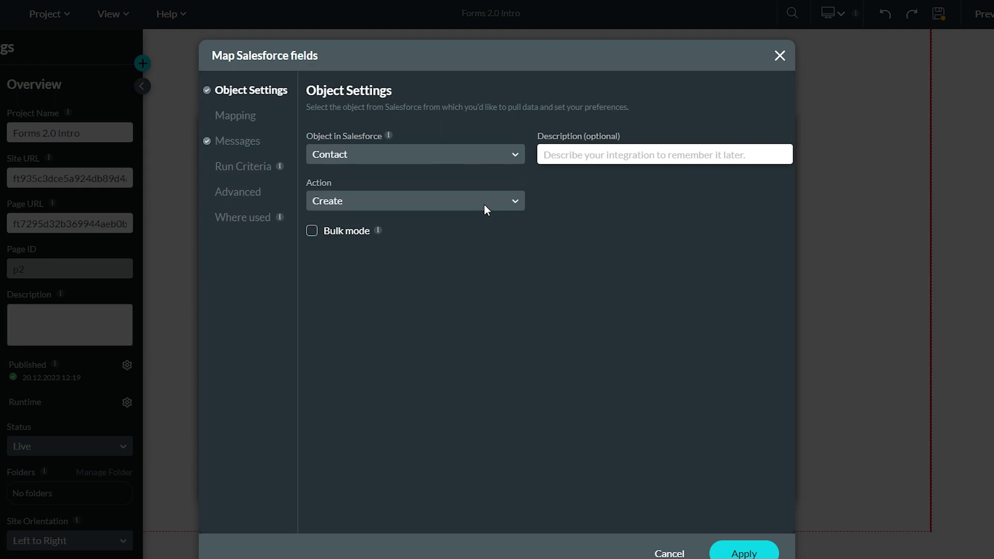
left_click(230, 118)
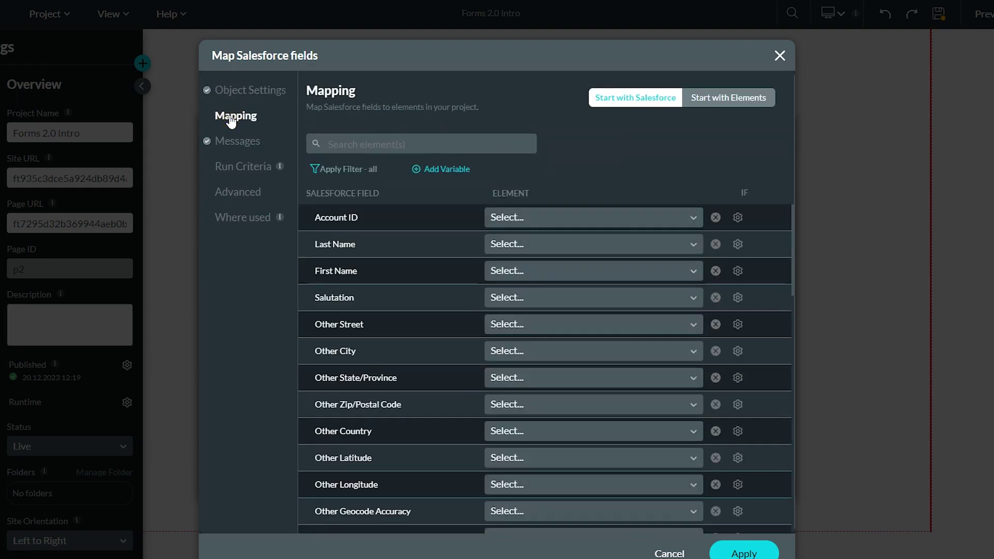
Map Last Name and First Name to the txt Last Name and txt First Name elements
left_click(557, 244)
type("last")
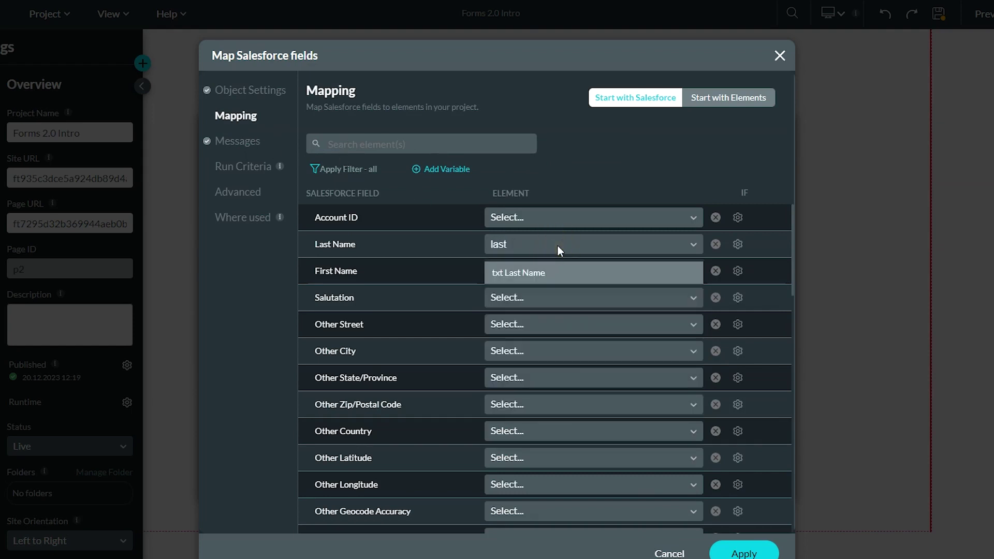
left_click(509, 271)
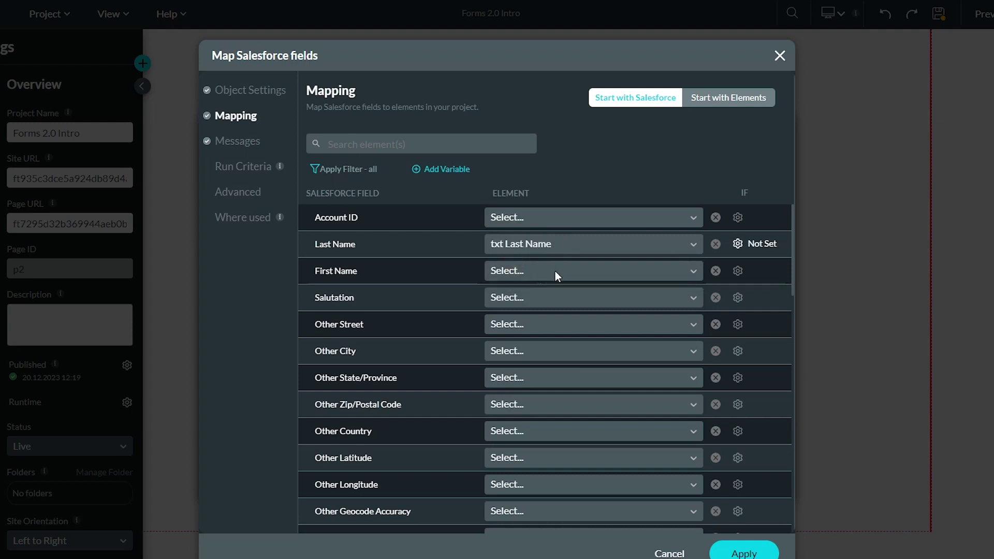
left_click(556, 272)
type("firs")
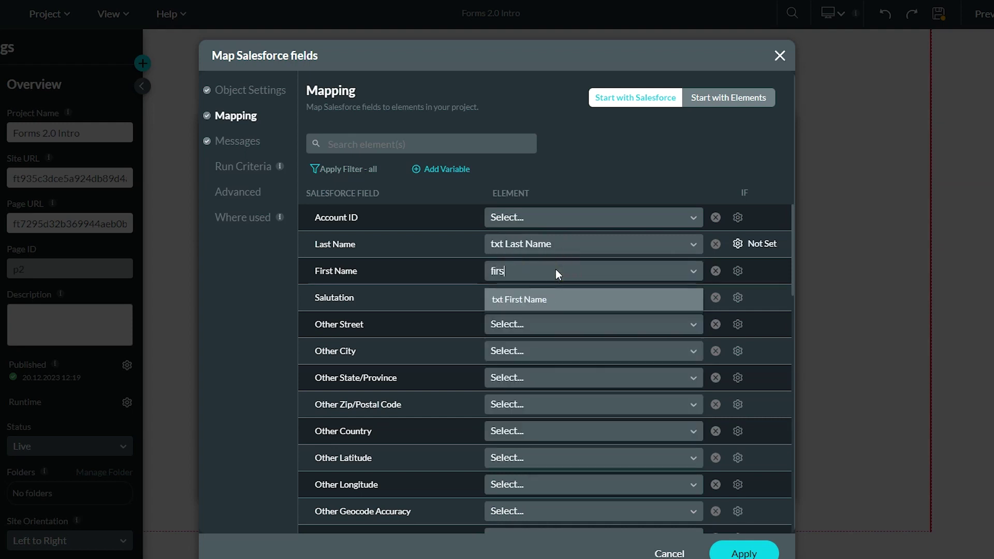
type("t")
left_click(531, 298)
Map Mobile Phone and Home Phone to the phn Mobile Phone and phn Home Phone elements
left_click(374, 139)
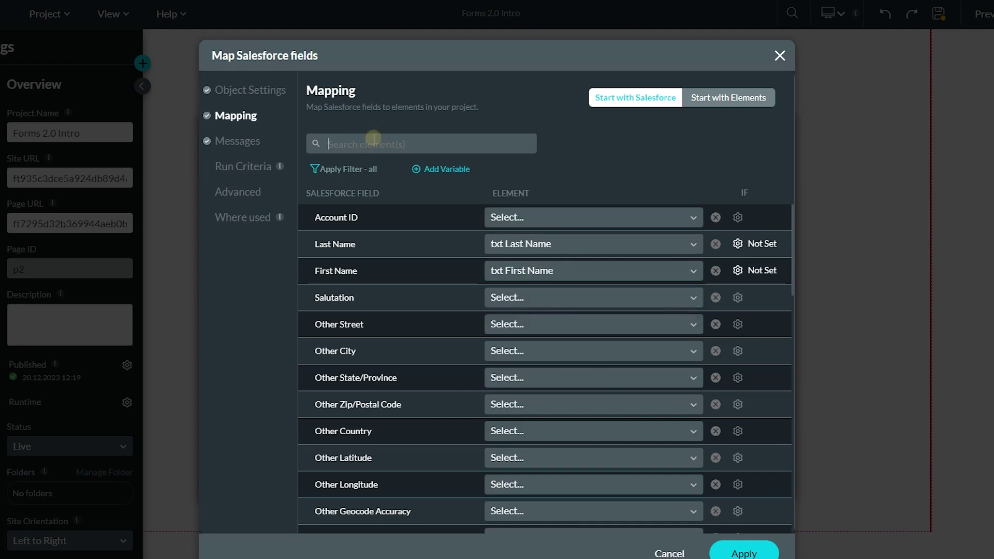
type("phone")
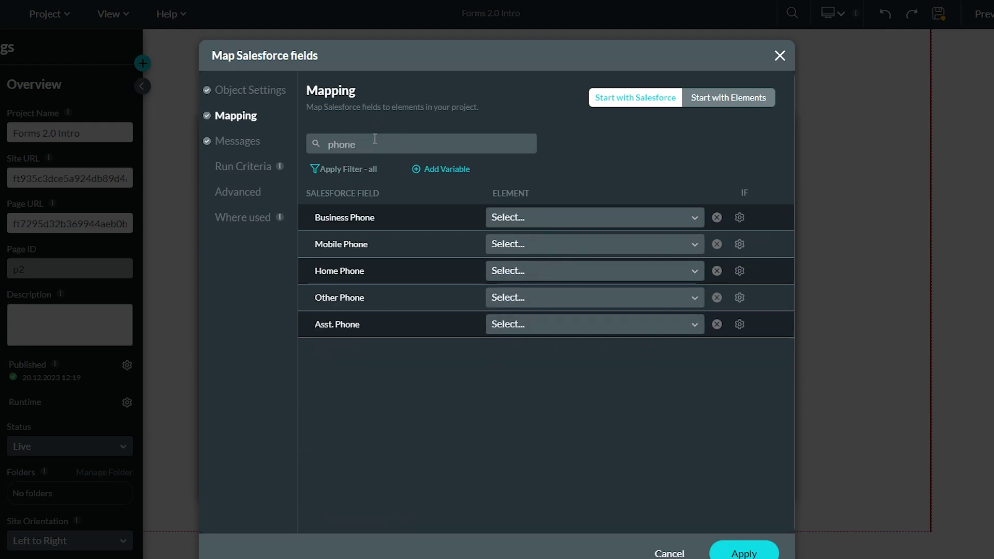
left_click(620, 242)
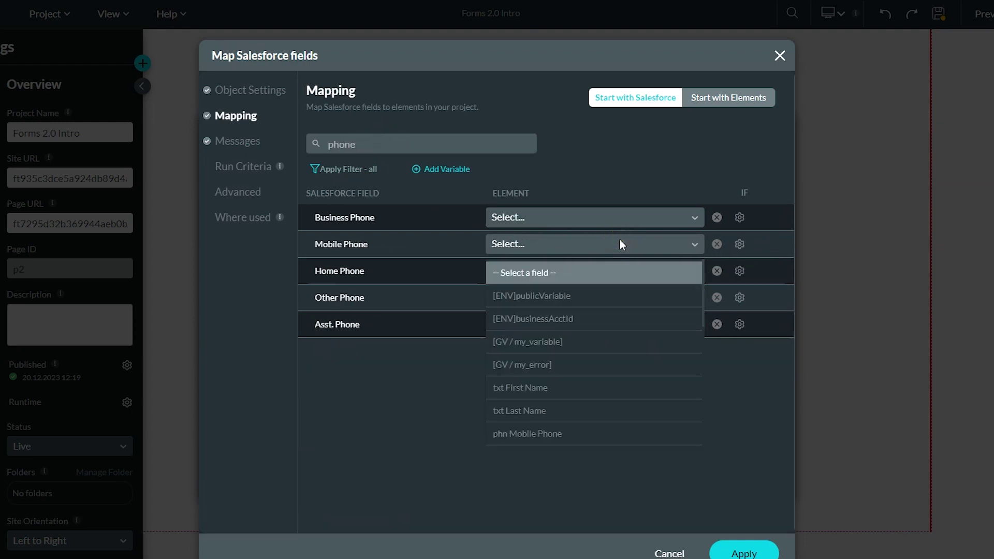
type("phone")
left_click(574, 272)
left_click(574, 271)
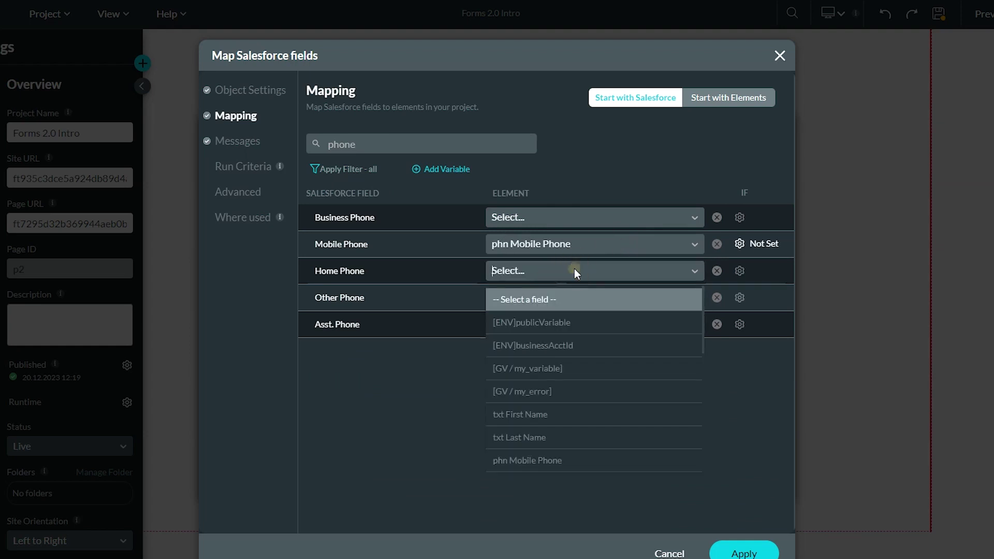
type("phone")
left_click(544, 320)
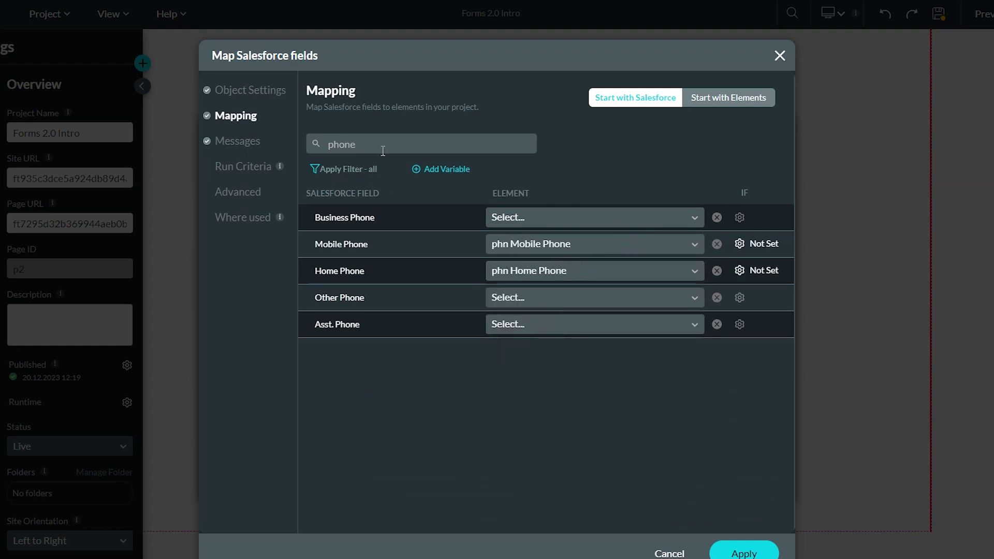
Map Email to the eml Email element and apply, saving the push as #1 Contact
left_click_drag(381, 148, 319, 152)
type("email")
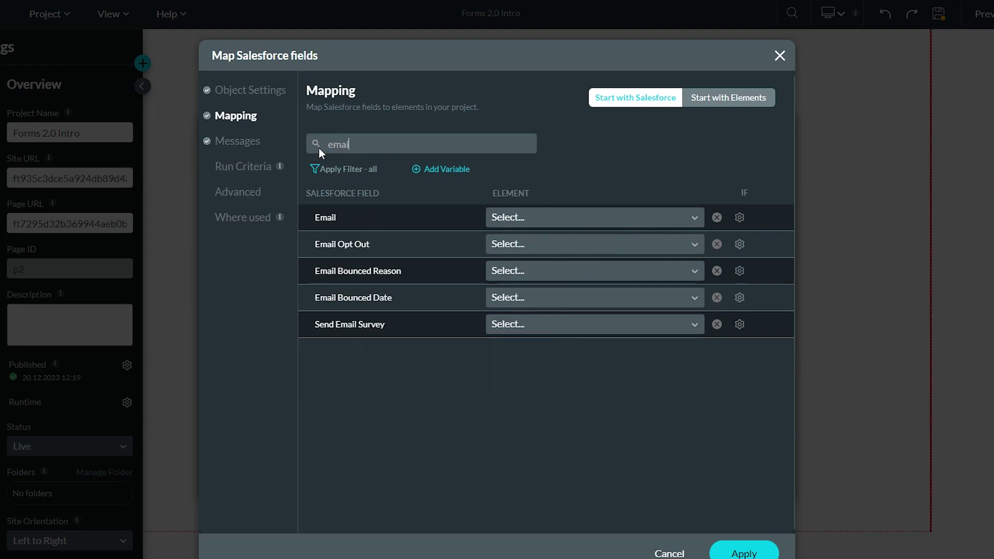
left_click(600, 217)
type("email")
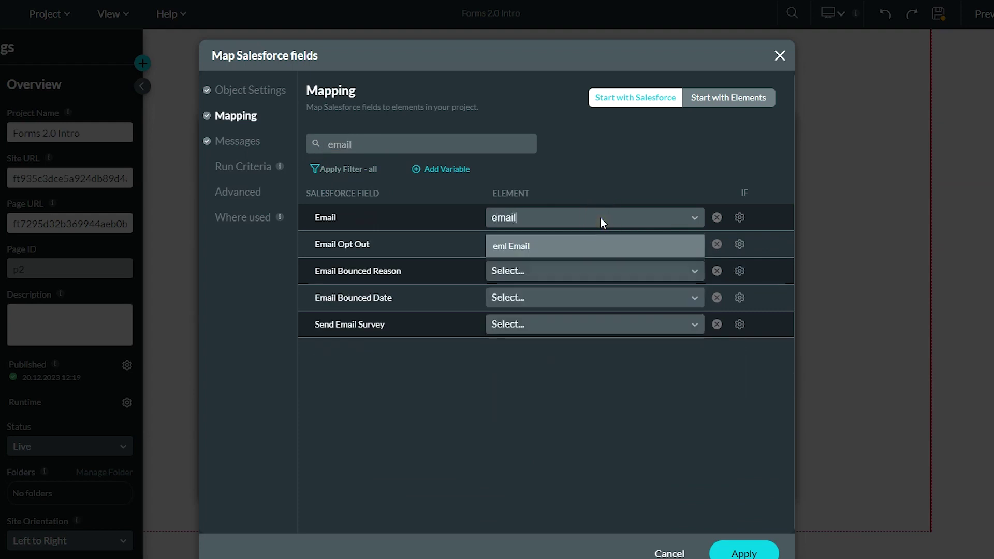
left_click(526, 245)
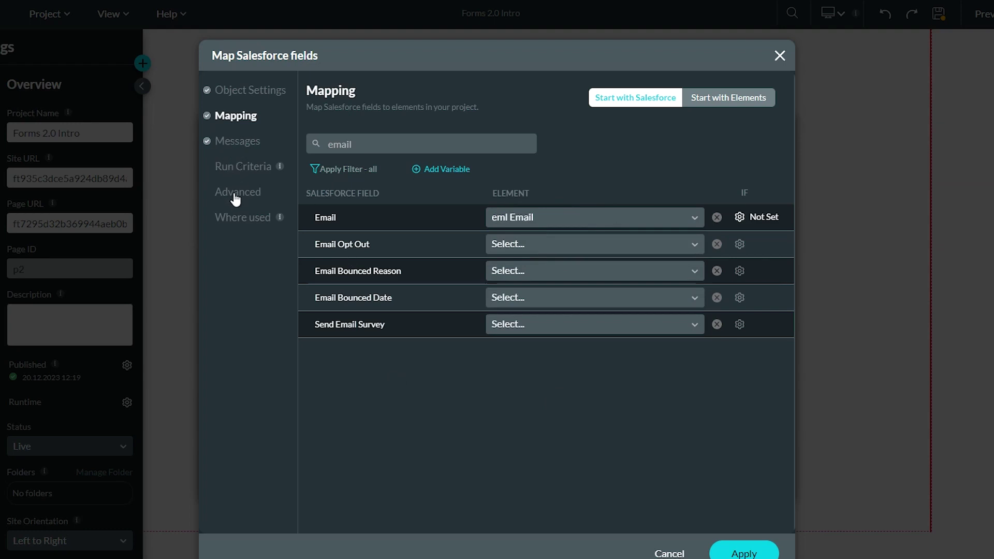
left_click(748, 550)
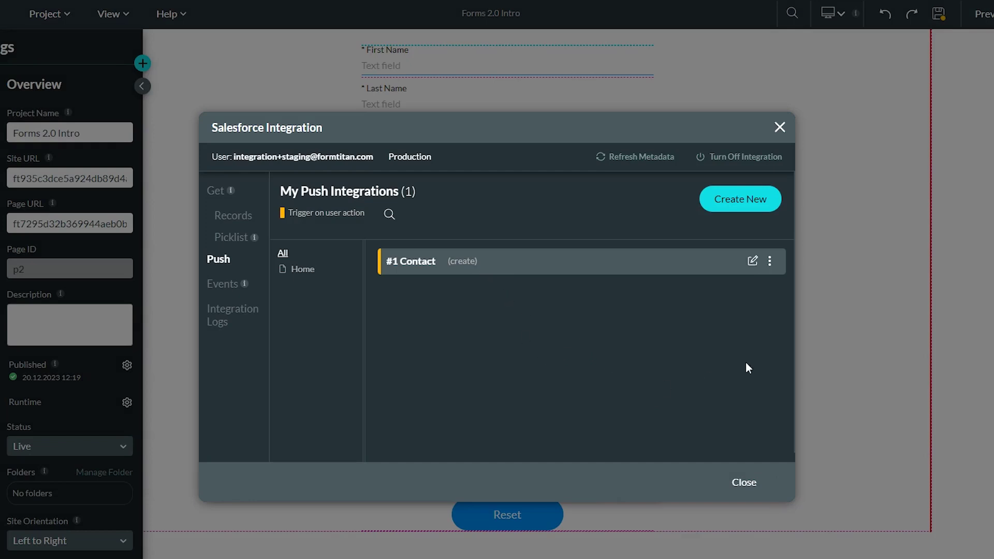
Add a child integration under the #1 Contact push integration
left_click(771, 264)
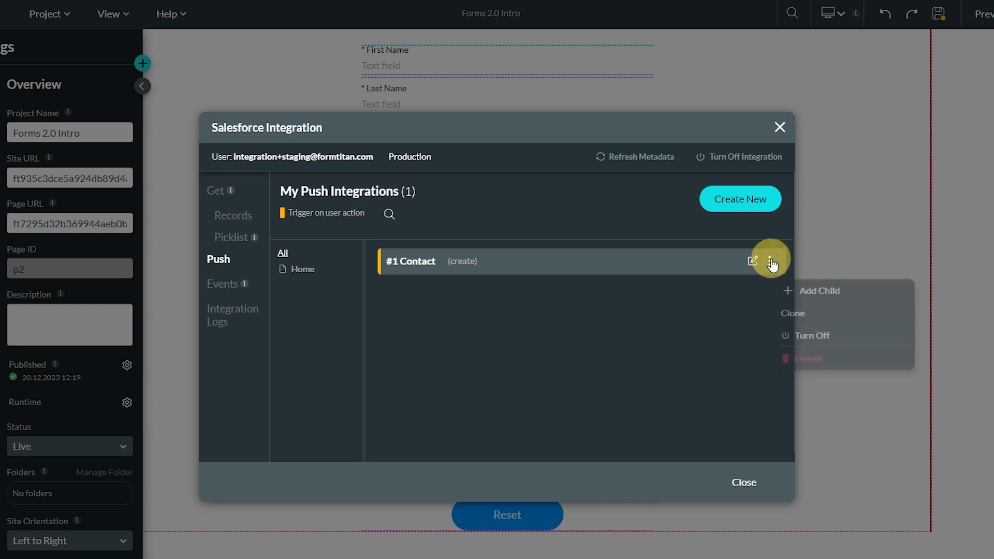
left_click(814, 294)
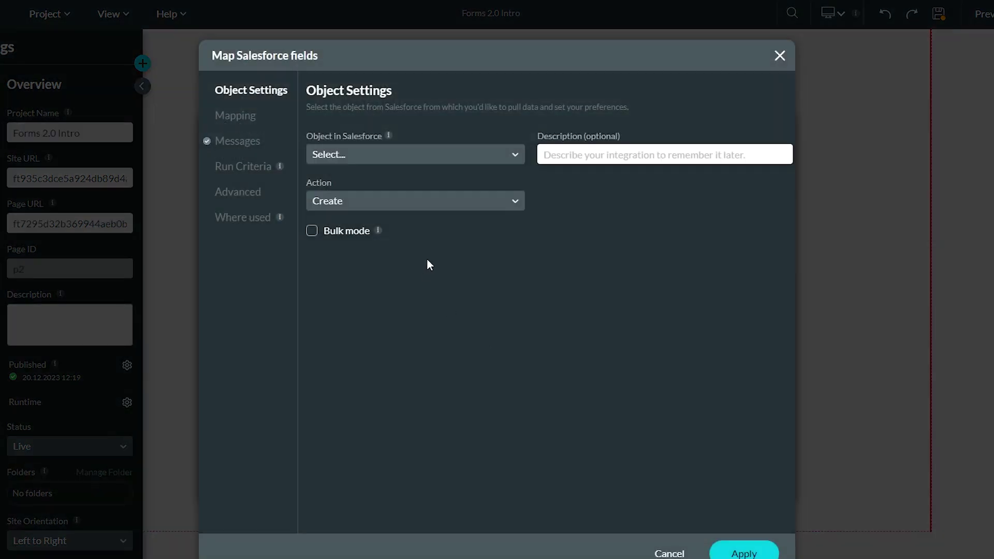
Point the child integration at the Content Version object with Create, and go to its mapping
left_click(400, 155)
type("files")
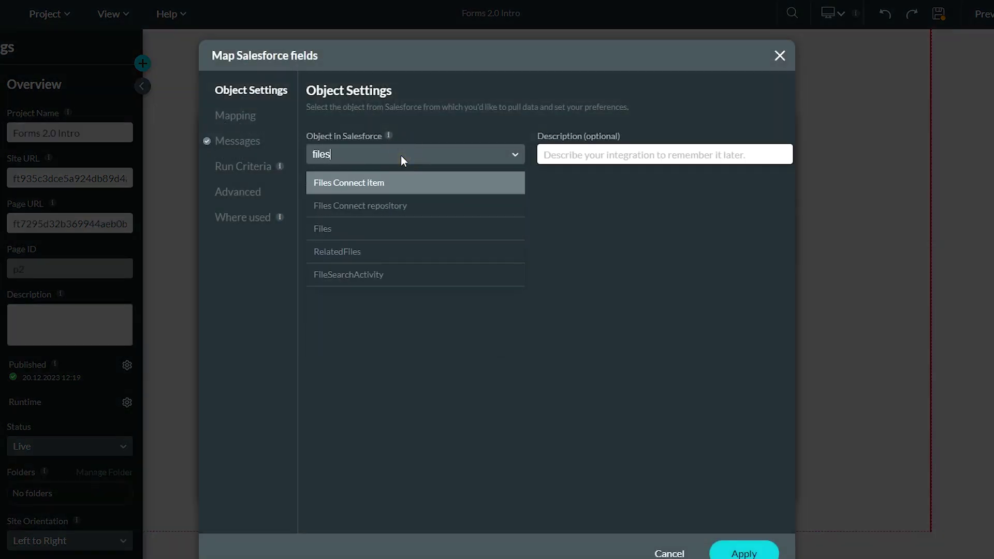
left_click(344, 226)
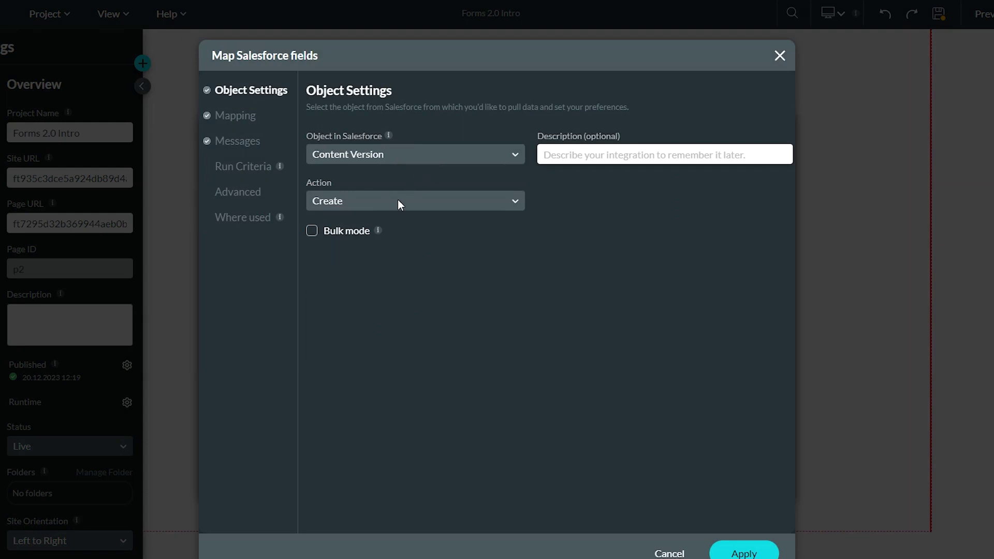
left_click(237, 117)
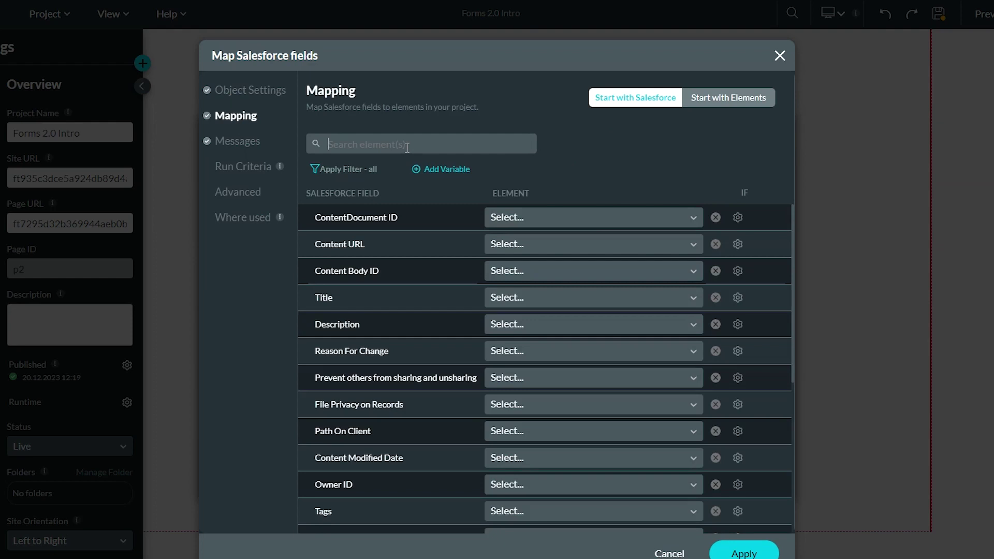
Link First Publish Location ID to #1 Contact's Contact ID
type("first")
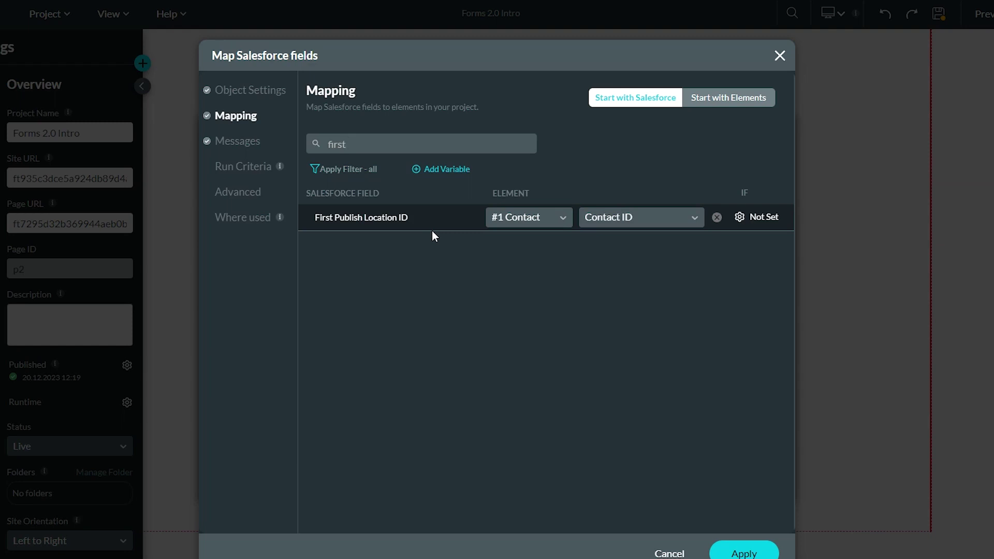
left_click(563, 216)
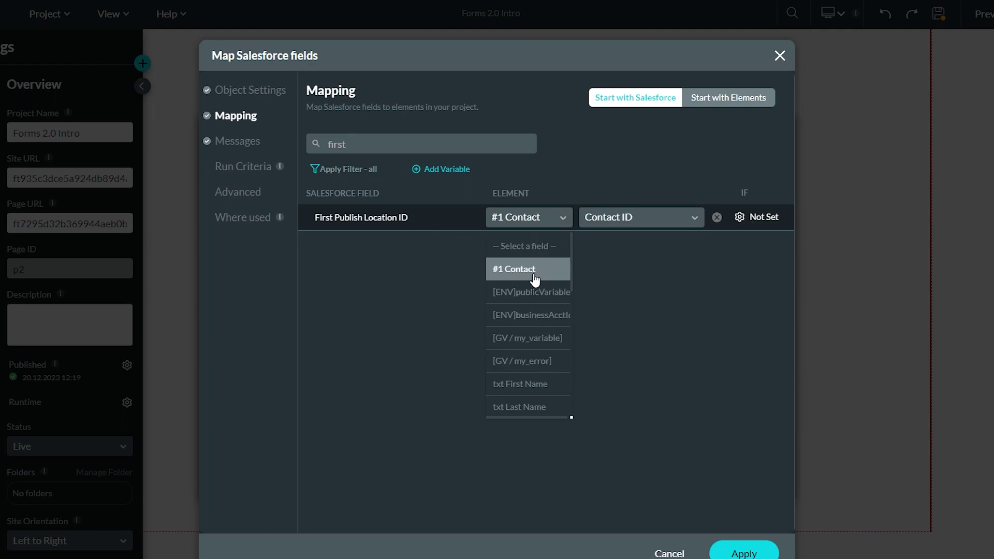
left_click(660, 232)
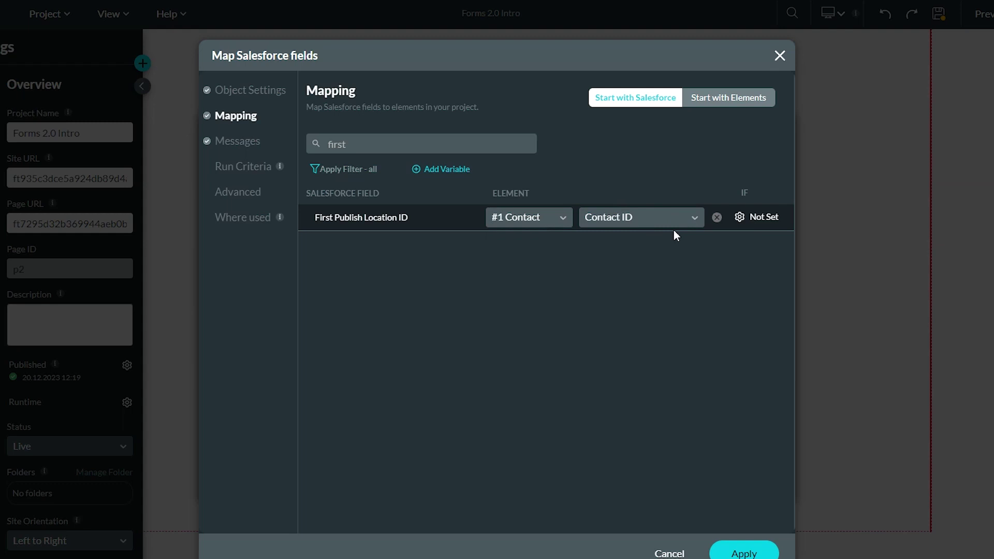
left_click(540, 217)
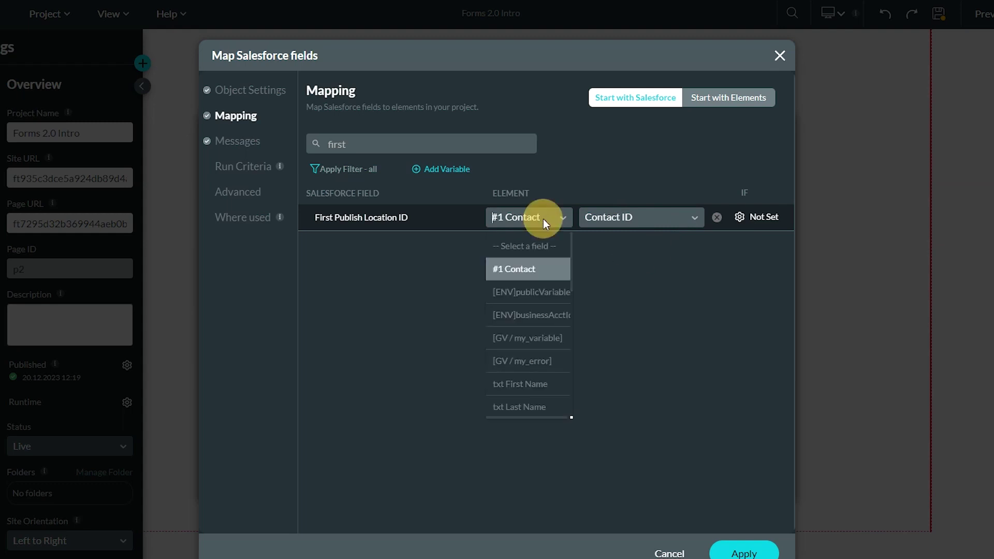
left_click(527, 271)
left_click(623, 221)
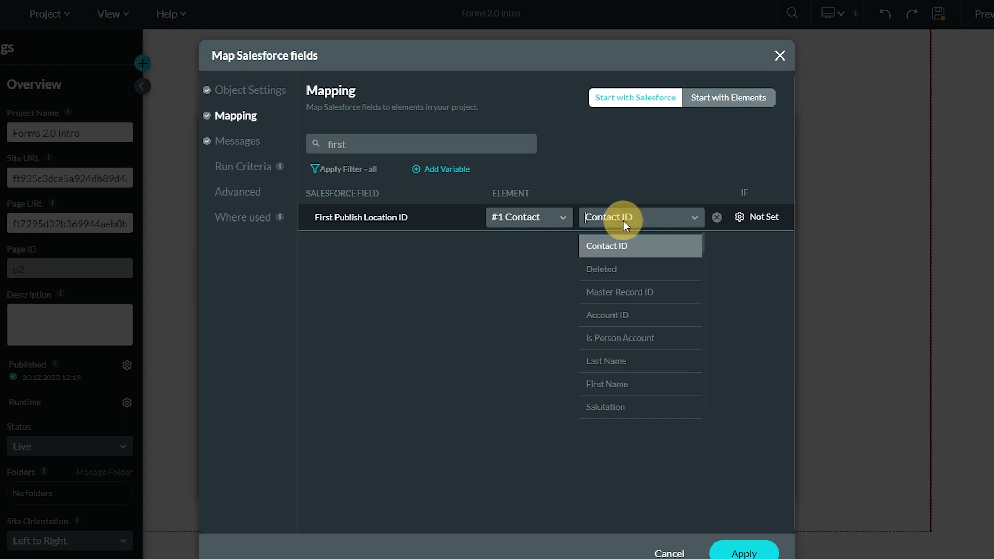
left_click(624, 246)
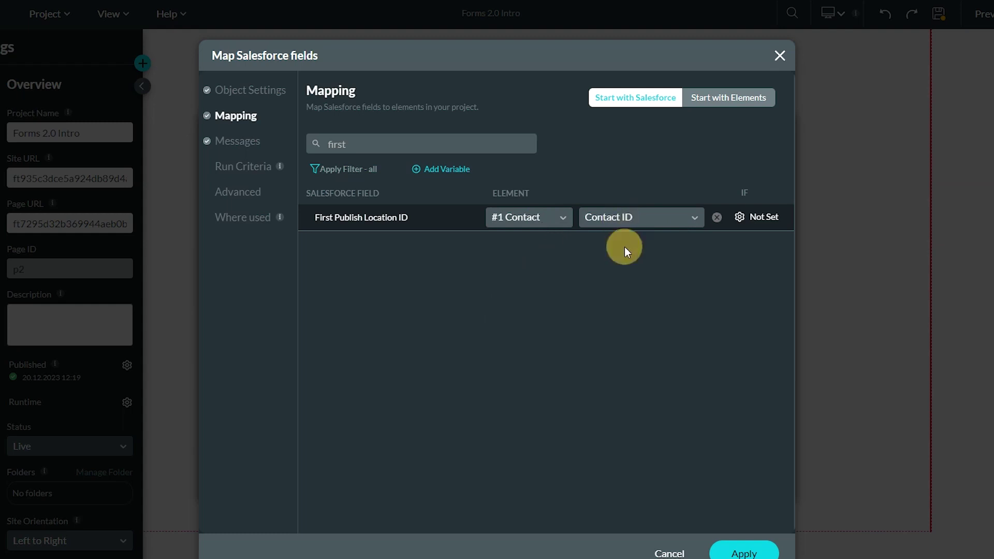
Map Version Data to the form's Choose files / File upload element
left_click(371, 141)
type("first")
key("BackSpace")
key("BackSpace")
key("BackSpace")
key("BackSpace")
key("BackSpace")
type("ver")
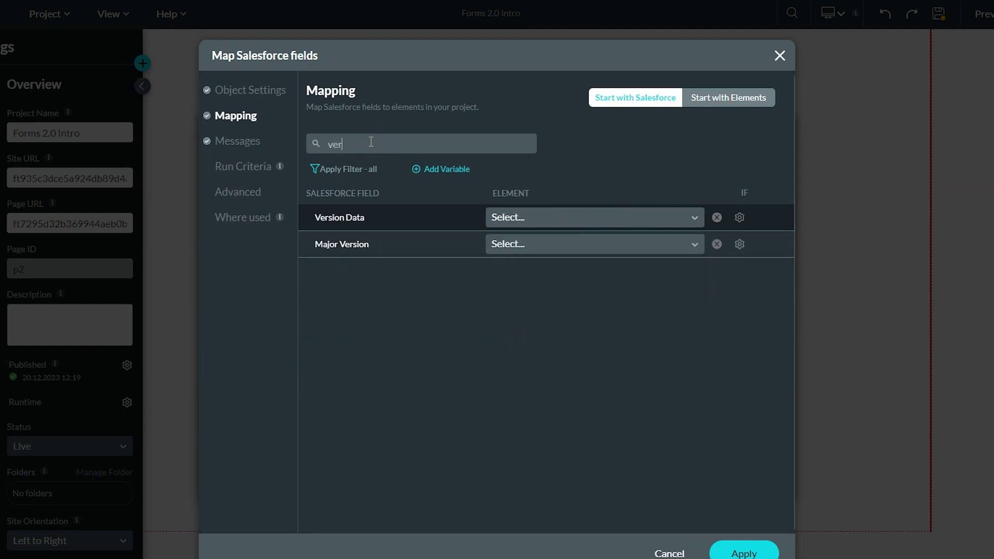
left_click(535, 217)
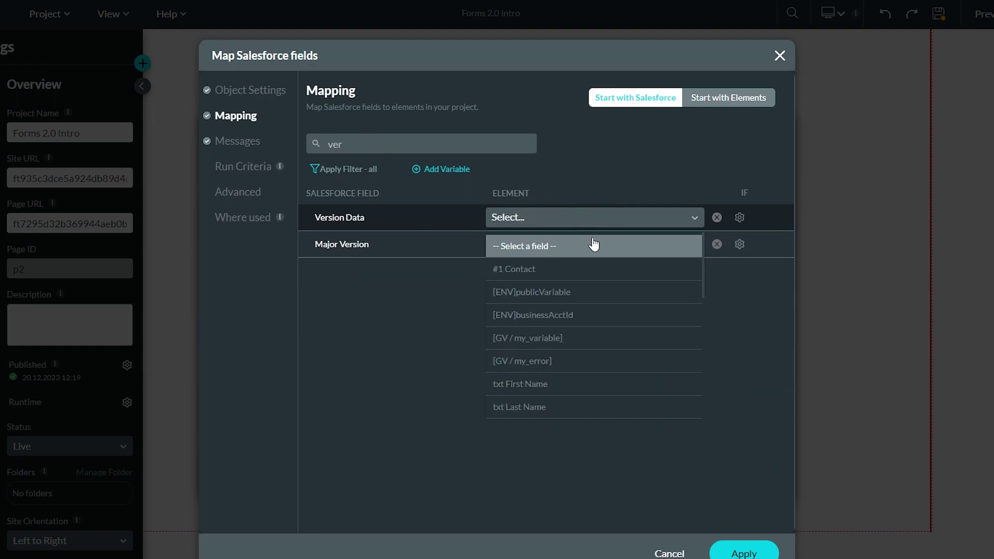
type("file")
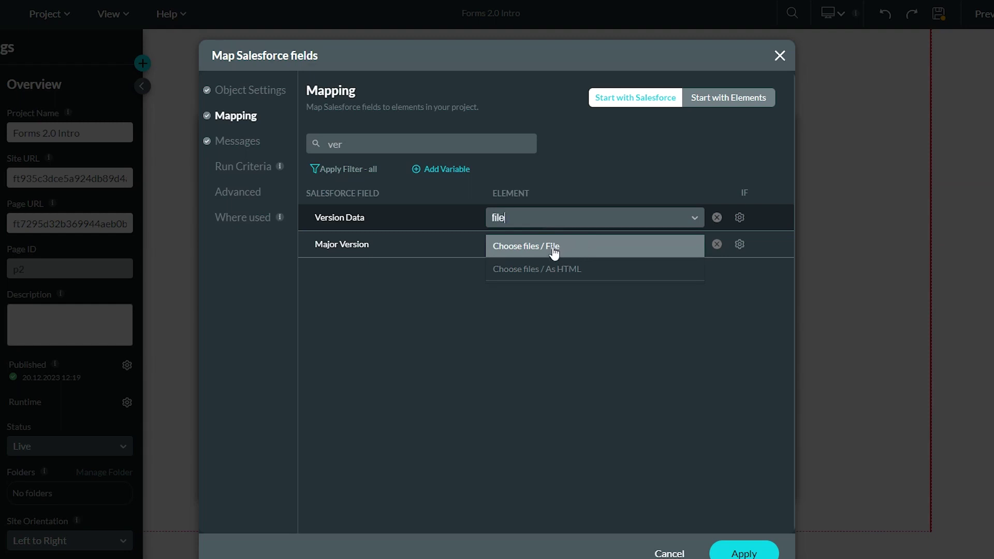
left_click(554, 253)
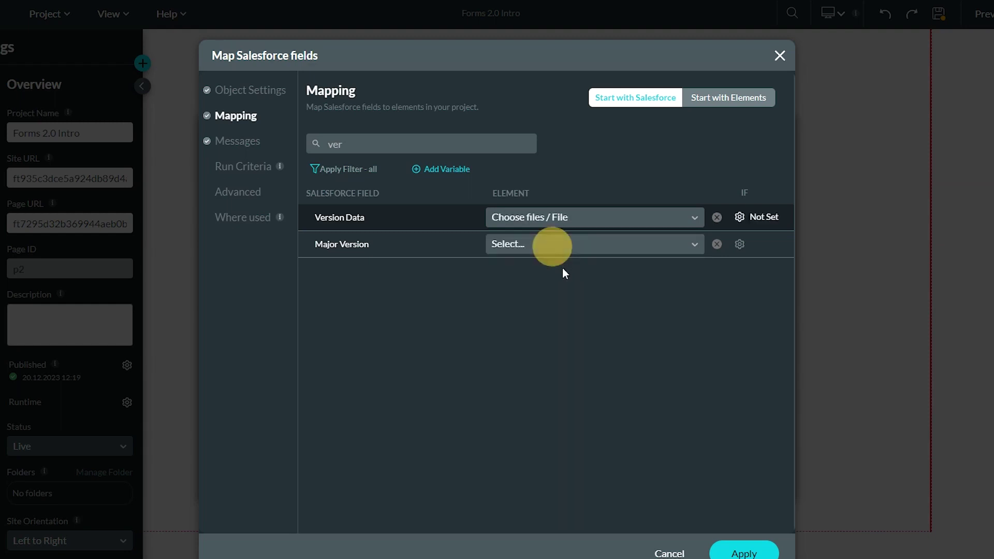
Set Title to the fixed Other value 'Sample File Name'
double_click(365, 147)
type("ti")
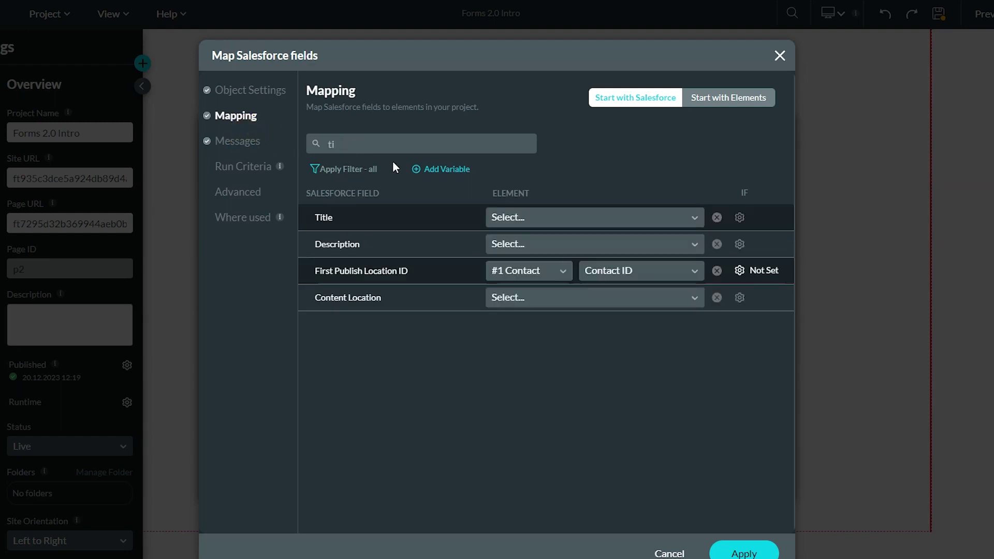
left_click(568, 218)
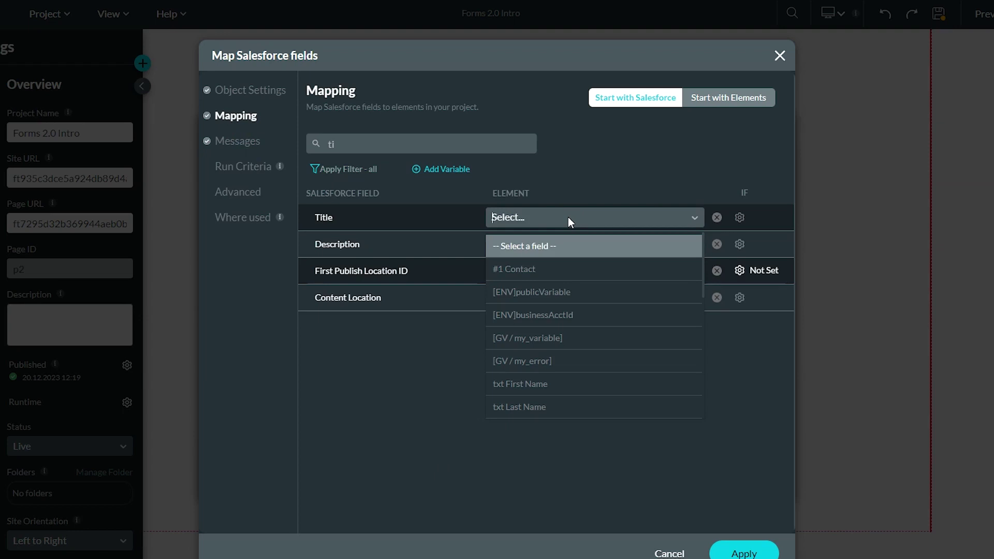
type("other")
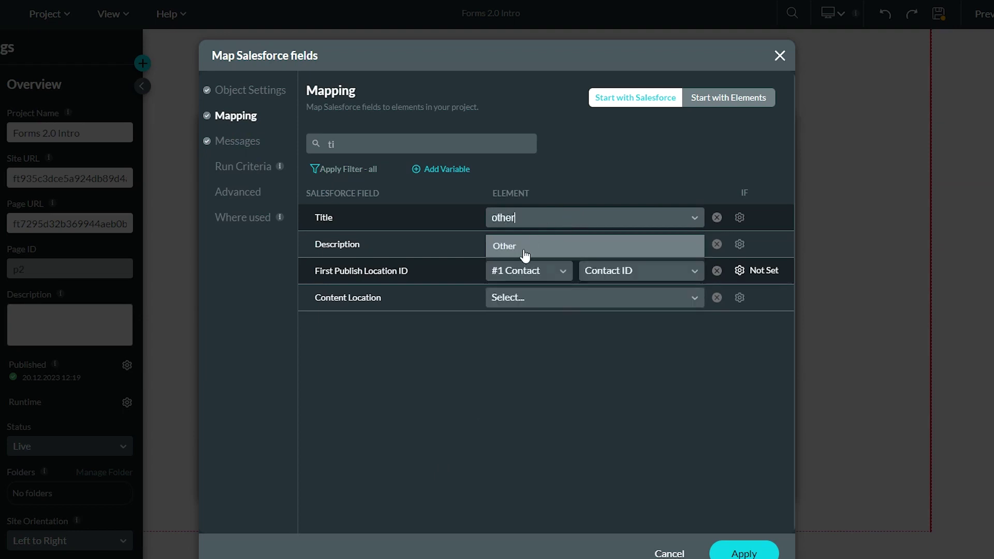
left_click(525, 248)
left_click(612, 220)
type("Samp")
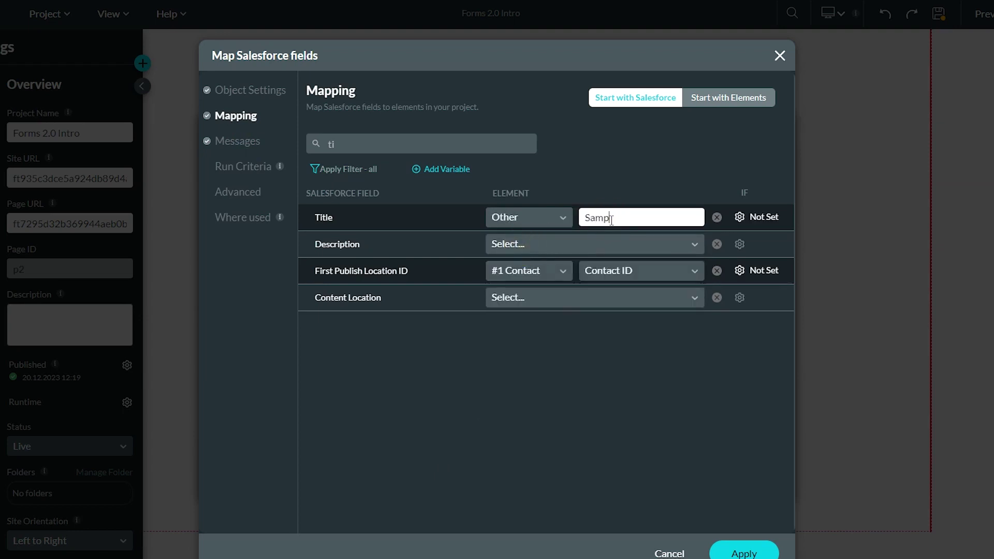
type("le File Name")
left_click(535, 247)
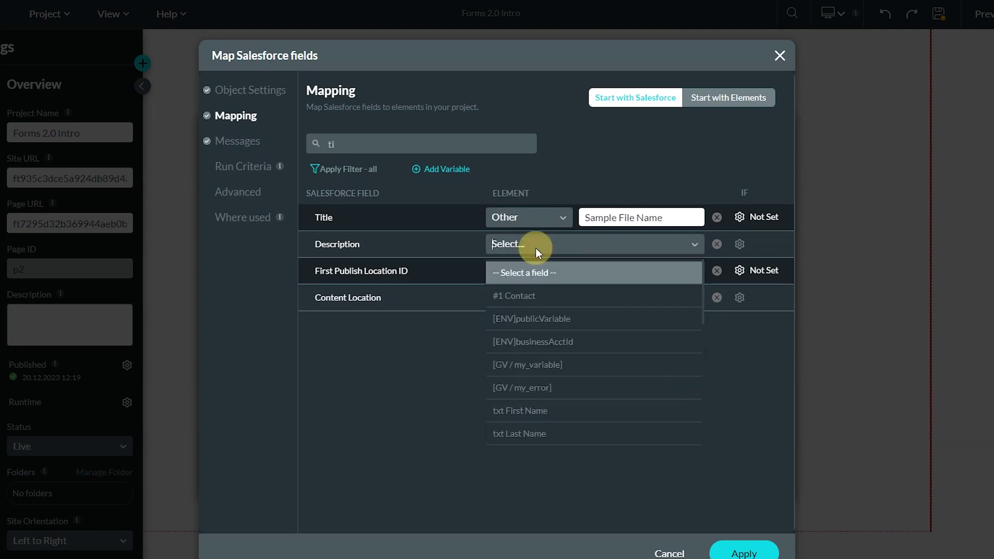
left_click(536, 247)
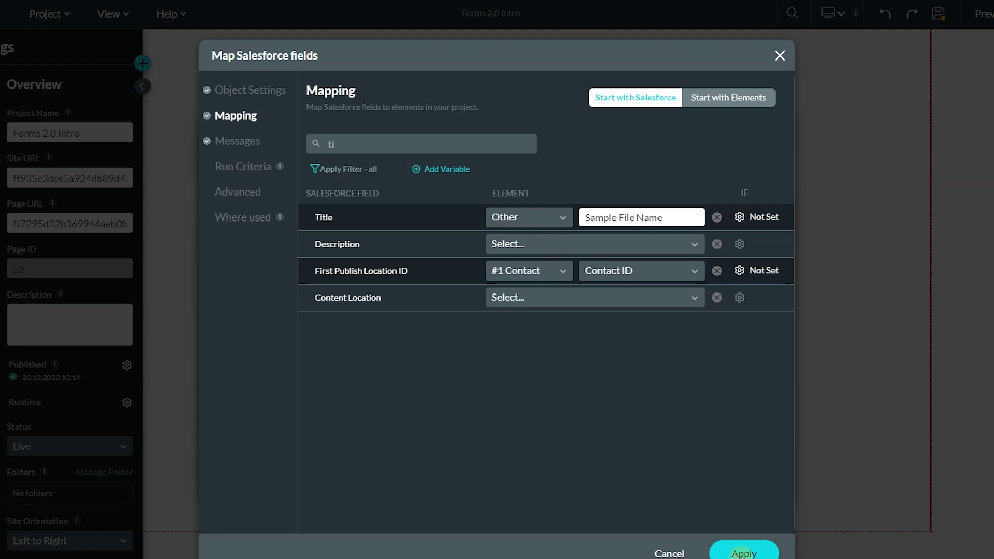
Save the Content Version mapping, keeping Files nested under #1 Contact as #1.1 Files
left_click(744, 553)
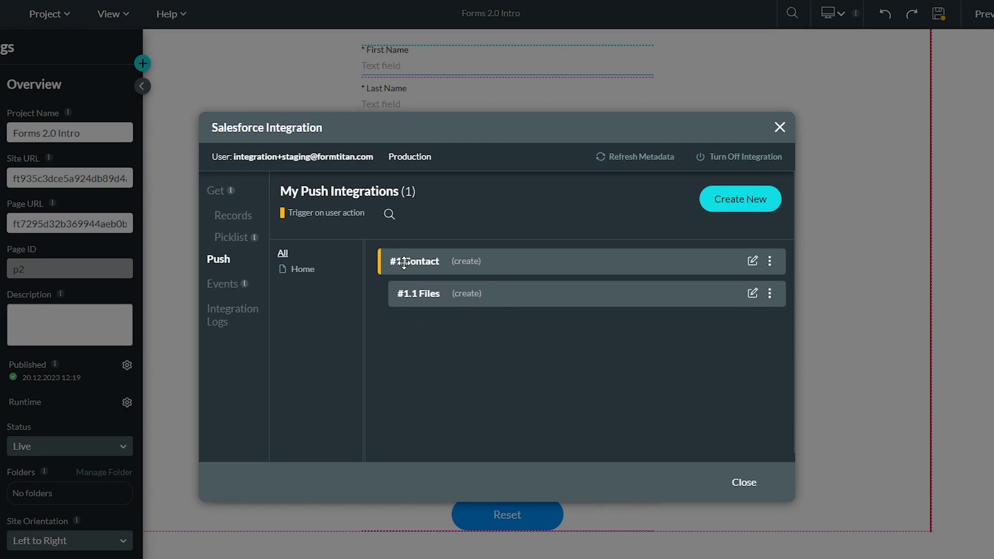
left_click(436, 296)
left_click_drag(436, 296, 406, 295)
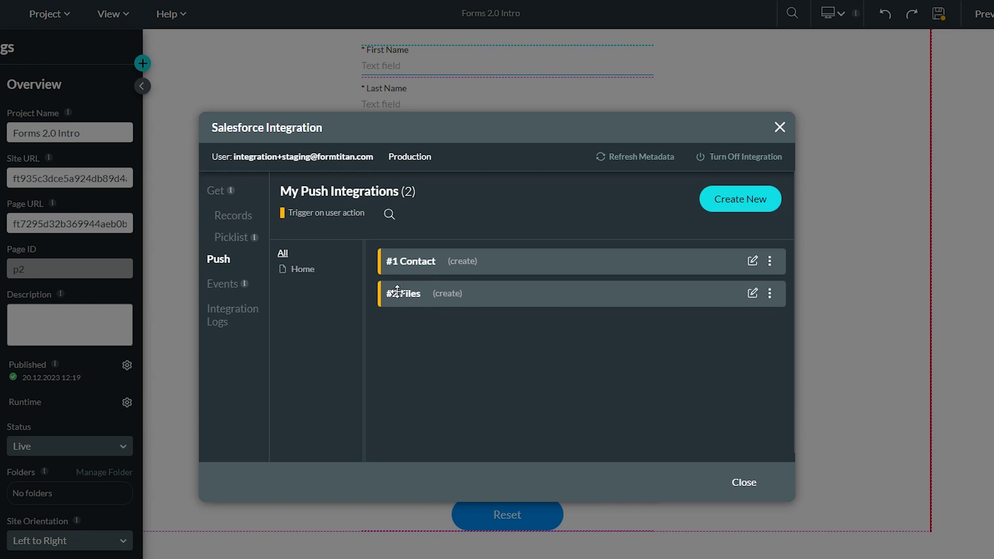
left_click_drag(405, 295, 420, 294)
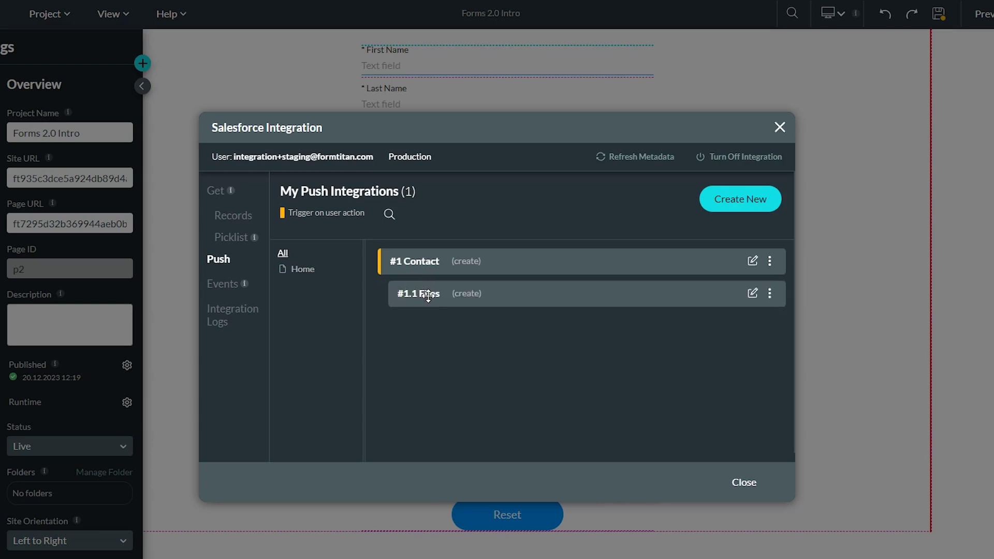
Review the #1.1 Files mapped fields: Title, Version Data and First Publish Location ID
left_click(753, 294)
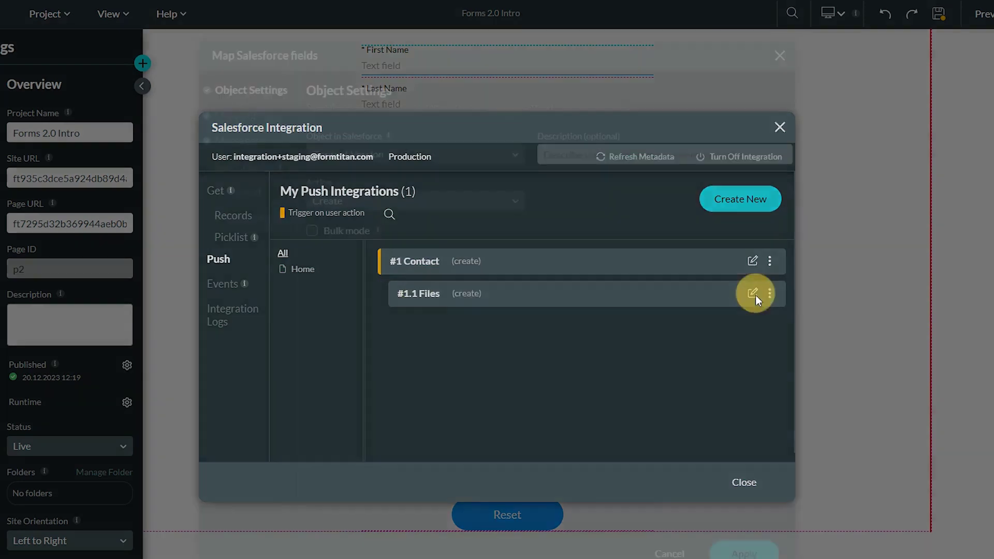
left_click(244, 119)
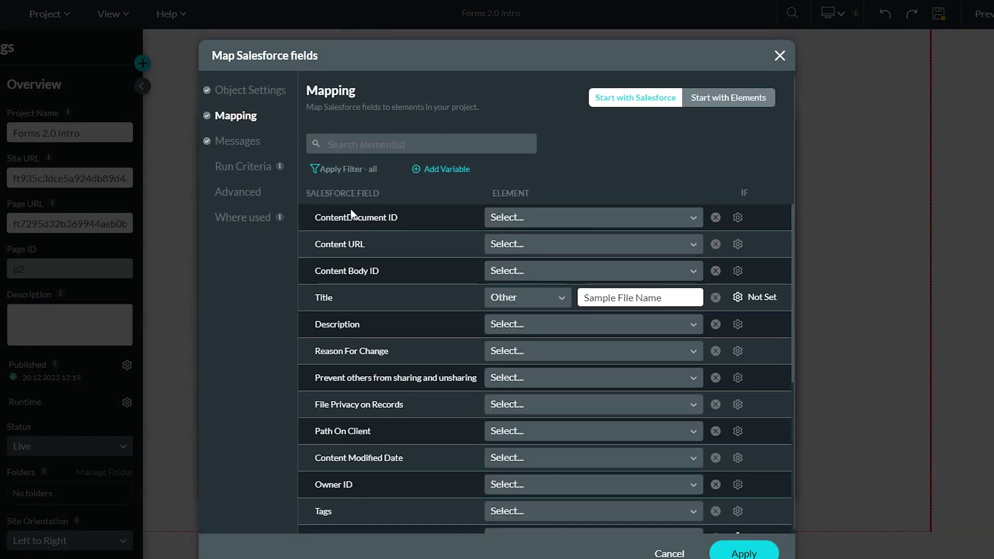
left_click(339, 169)
left_click(348, 204)
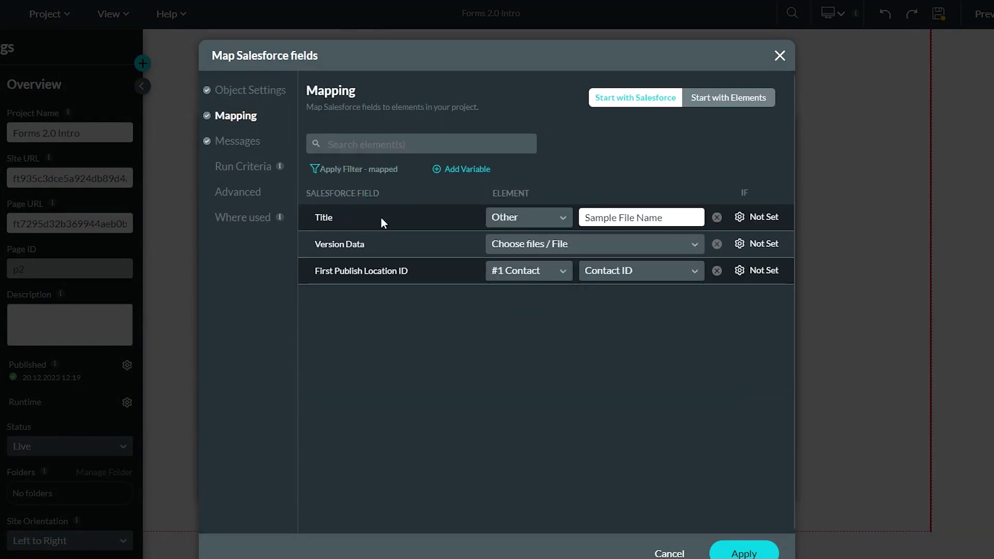
left_click_drag(312, 270, 430, 278)
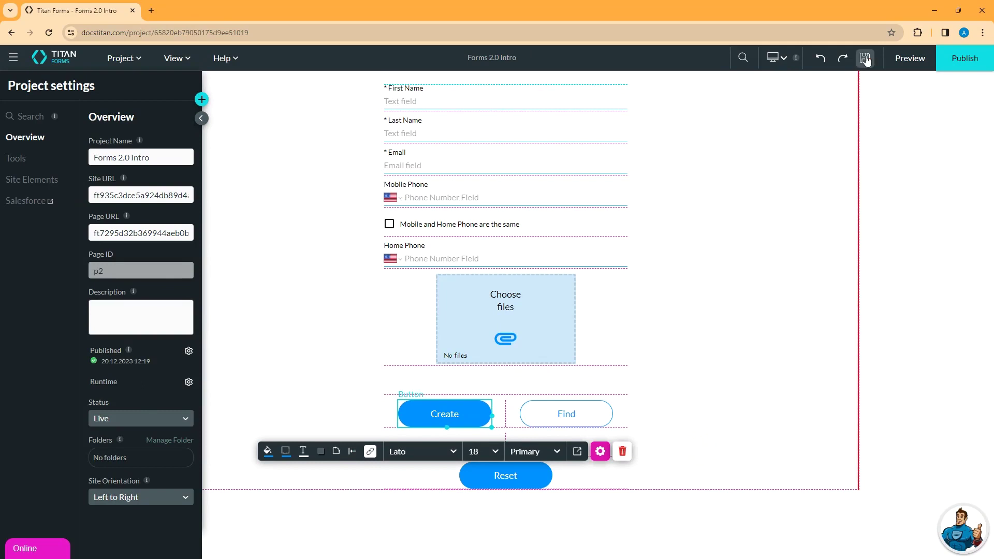
Save, then add #1 Contact (create) to the Create button's Salesforce on-click step
left_click(865, 59)
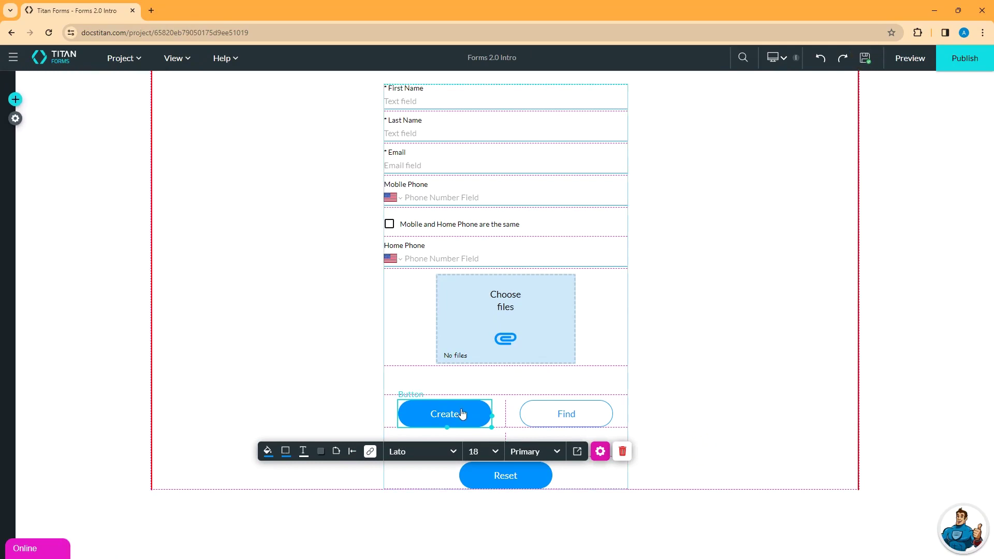
left_click(445, 416)
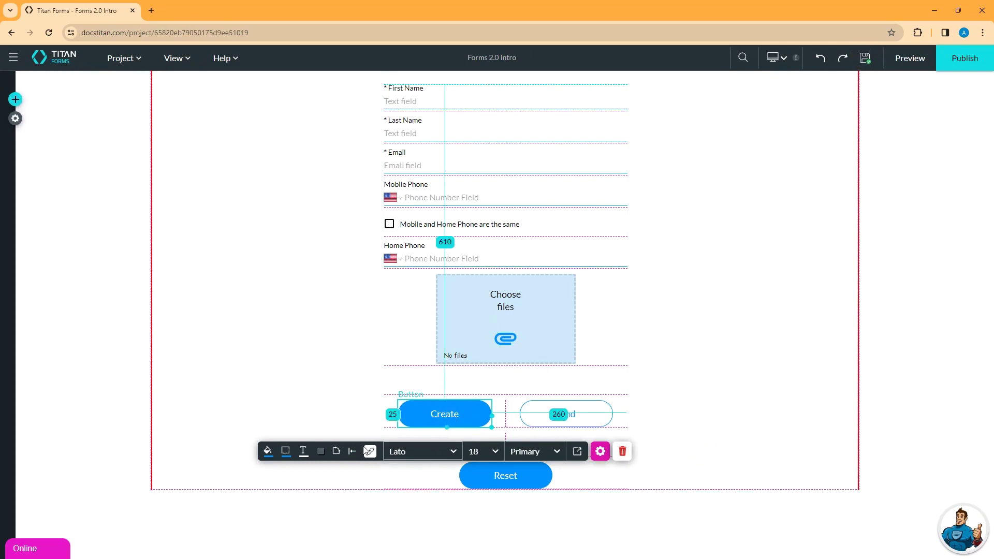
left_click(371, 451)
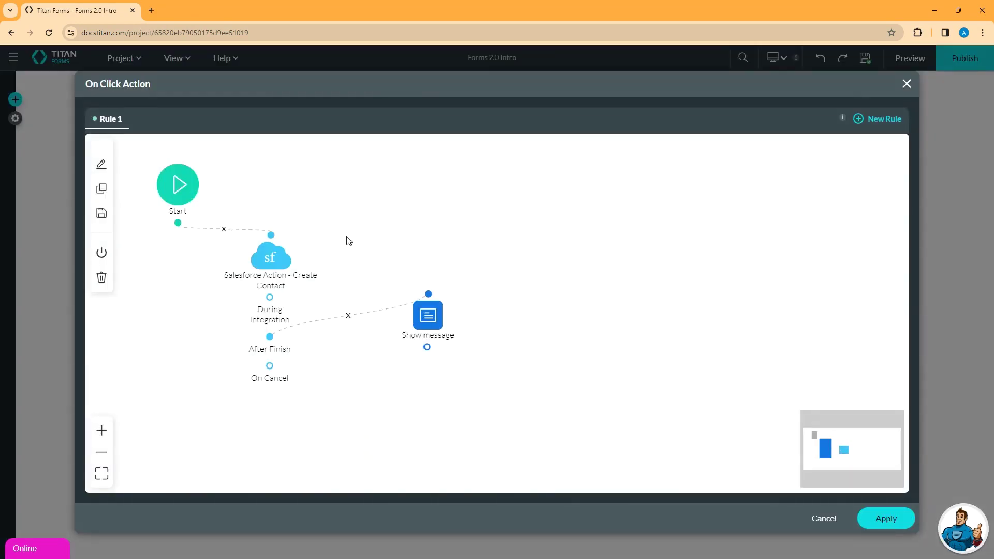
mouse_move(261, 260)
double_click(270, 257)
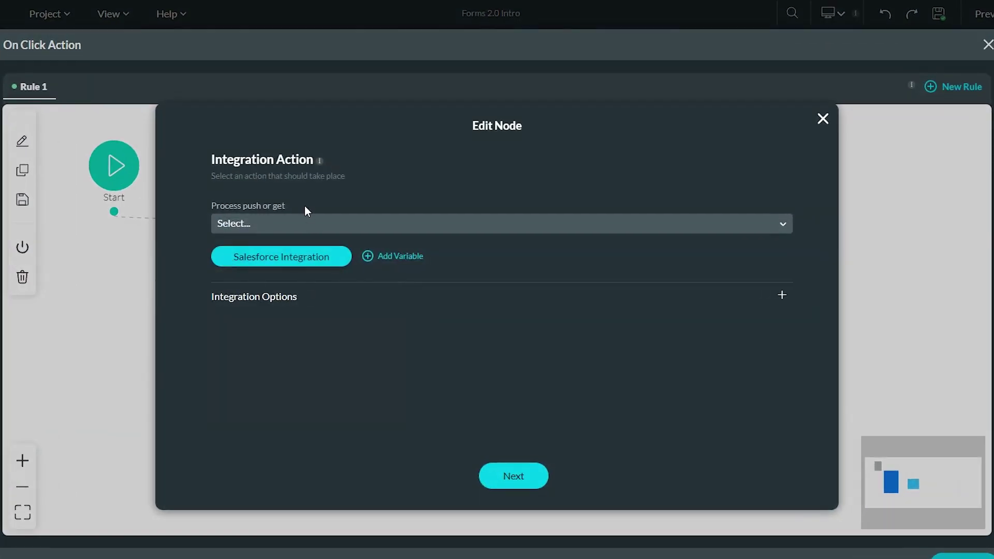
left_click(314, 223)
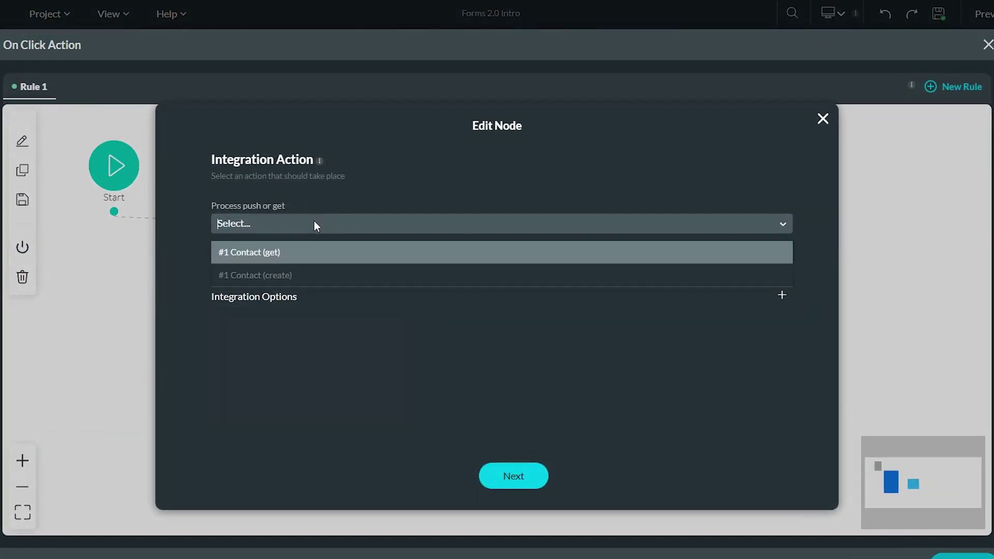
left_click(288, 280)
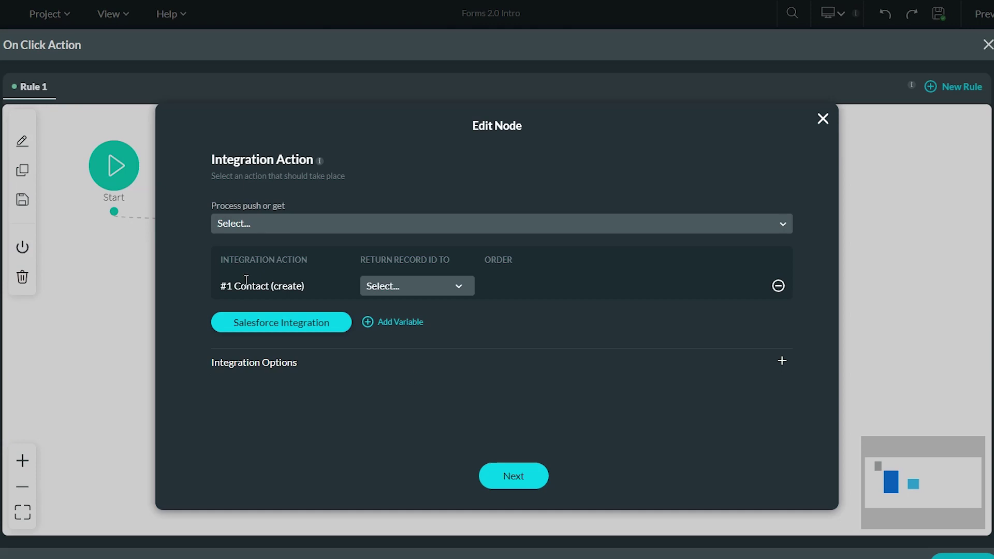
Finish the Salesforce step, apply the on-click rules, and save the project
left_click(512, 474)
left_click(534, 481)
left_click(895, 517)
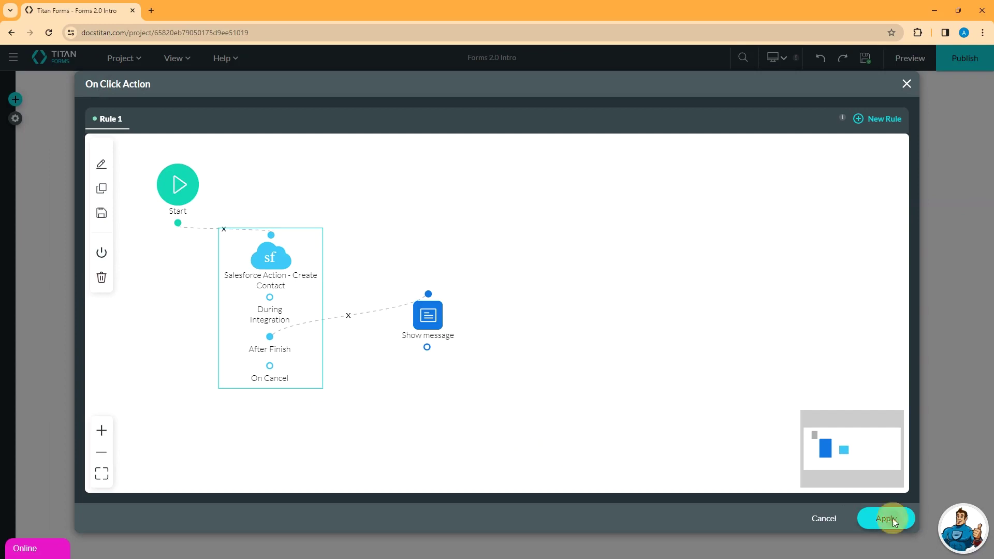
left_click(864, 58)
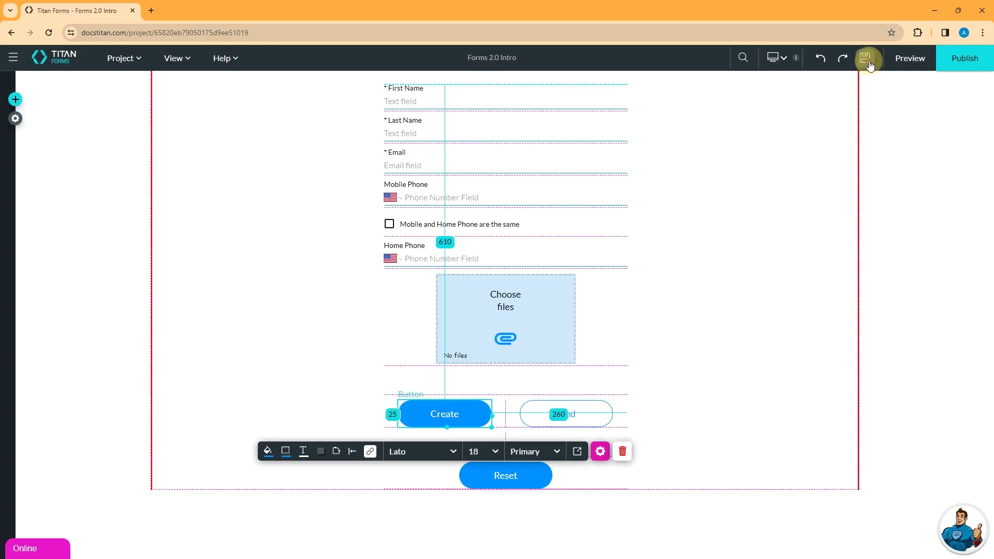
left_click(907, 58)
Fill in the contact's first and last name, e-mail, mobile and home phone numbers
left_click(482, 78)
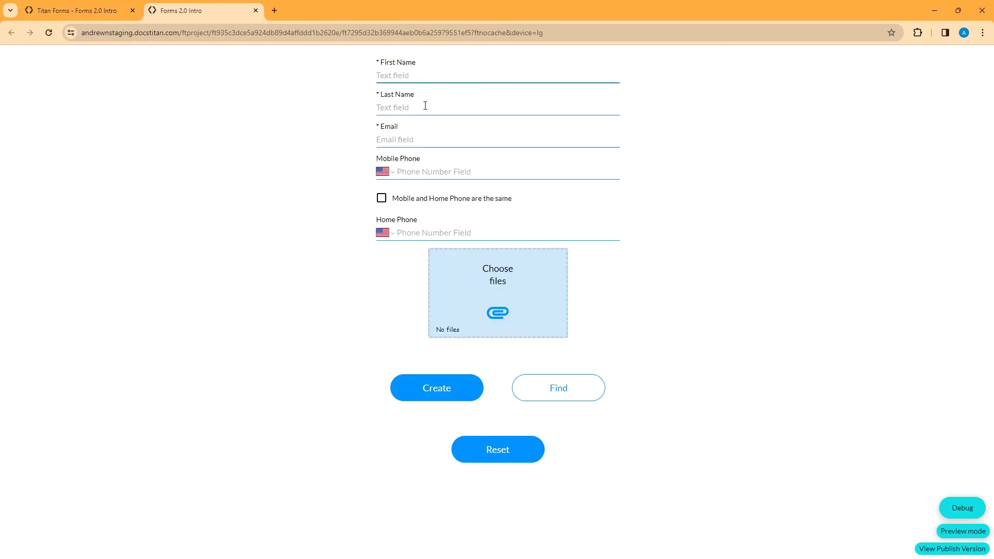
type("Jane")
key("Tab")
type("Smith")
key("Tab")
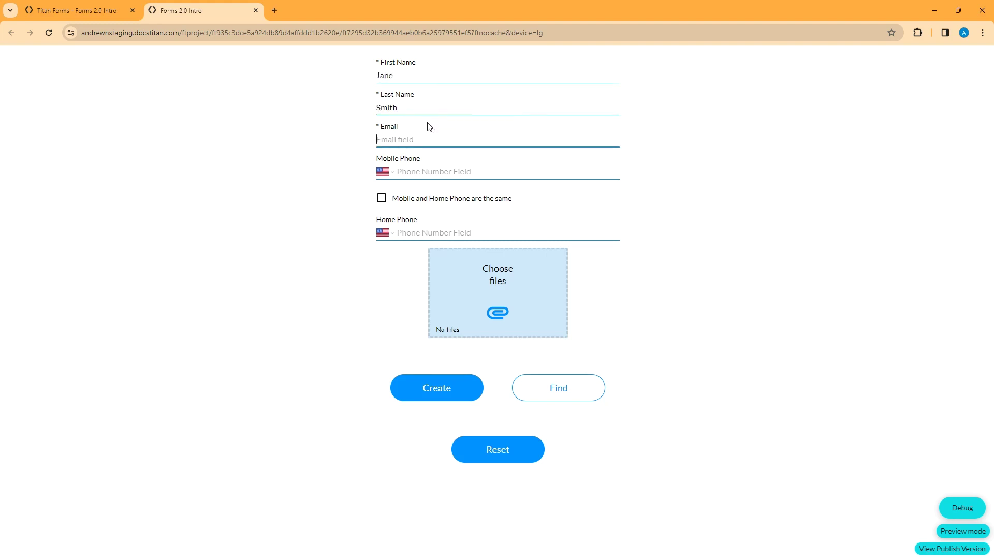
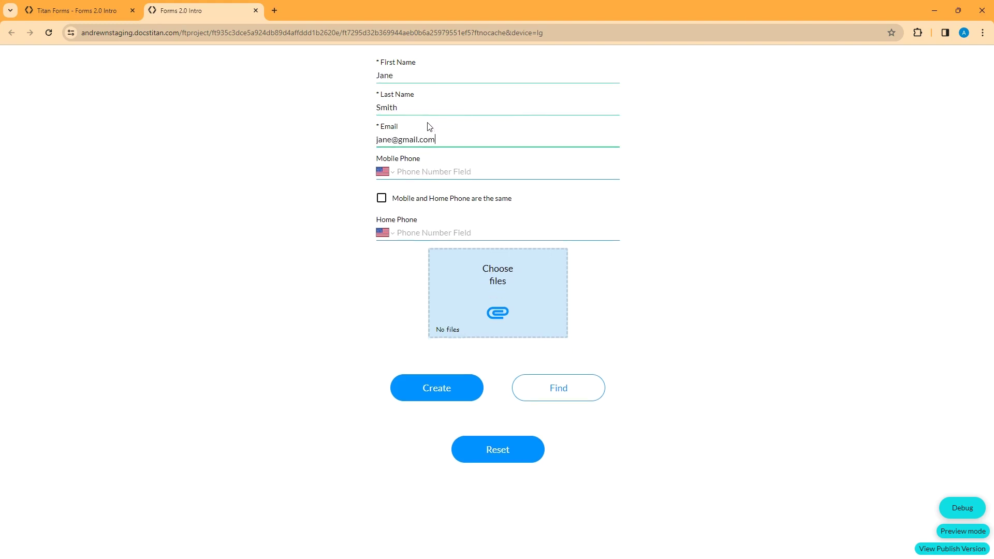
key("Tab")
type("5554445555")
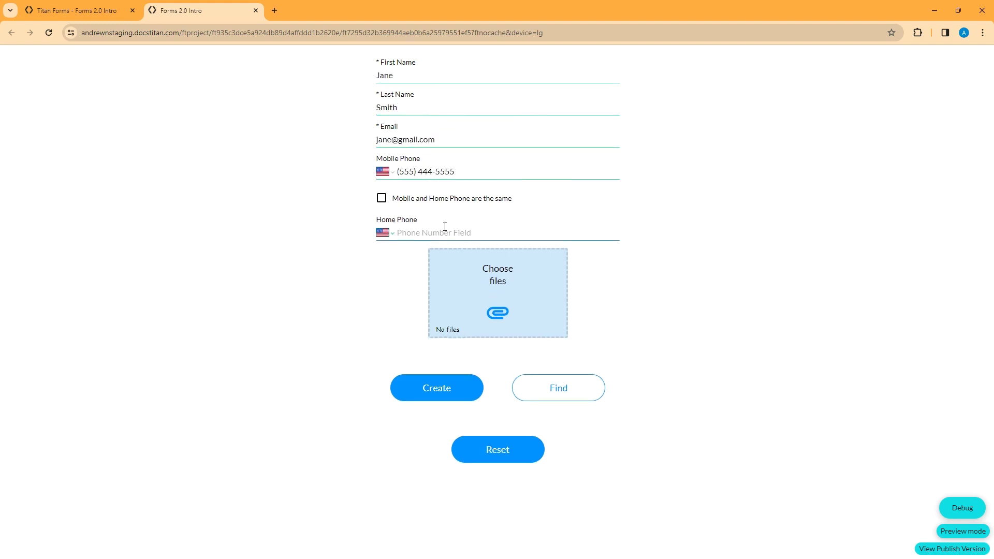
left_click(444, 227)
type("5555551212")
key("Tab")
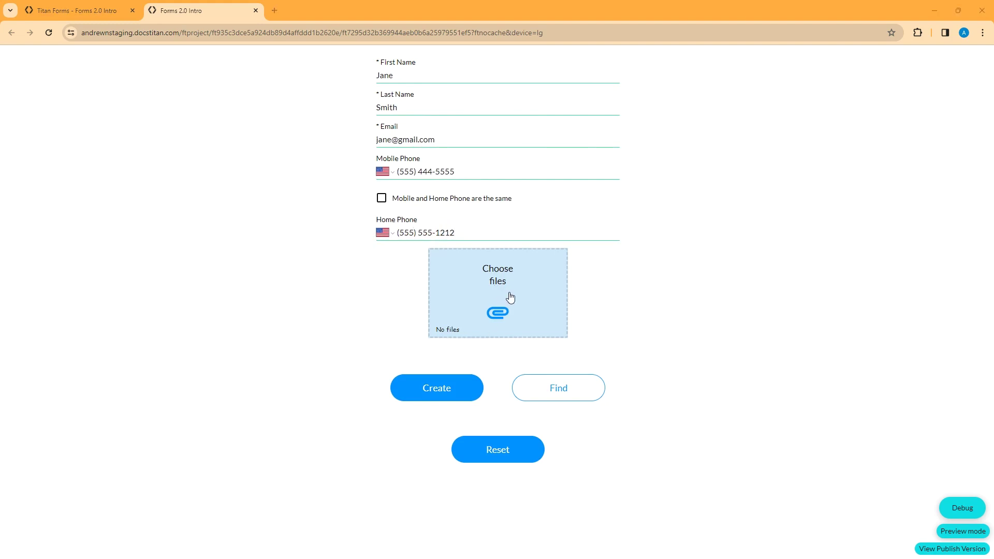
Attach baconIpsumMultipage.pdf and submit the form with Create
left_click(501, 294)
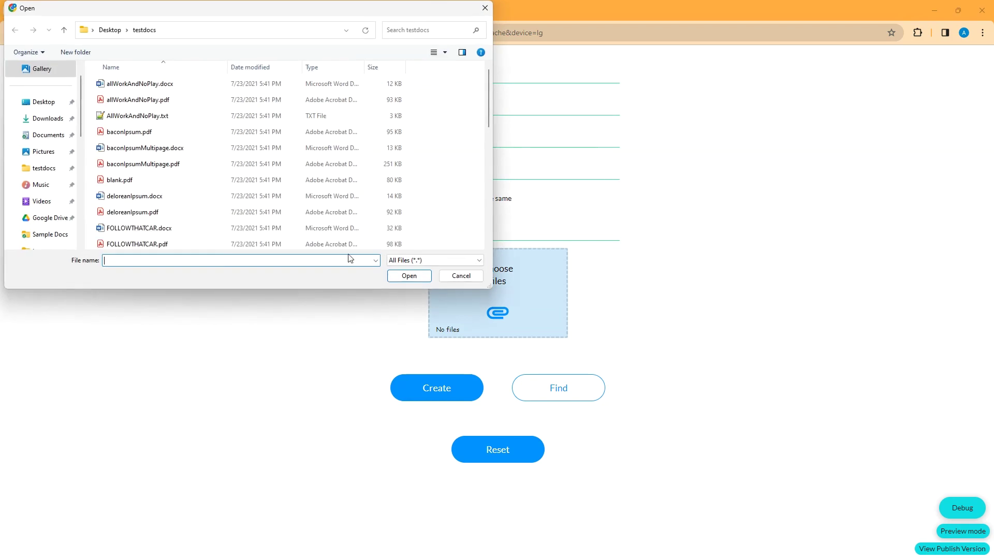
left_click(125, 163)
key("Return")
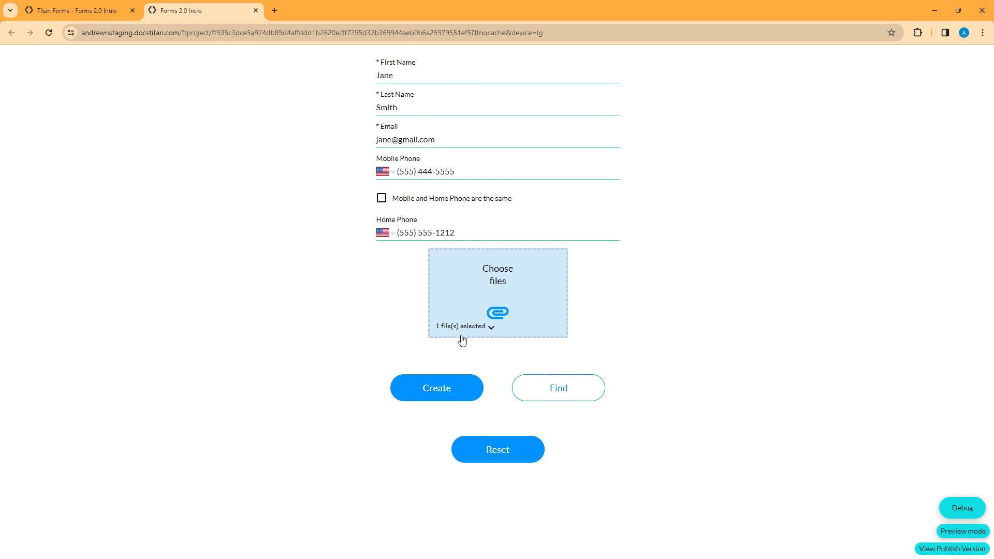
left_click(429, 393)
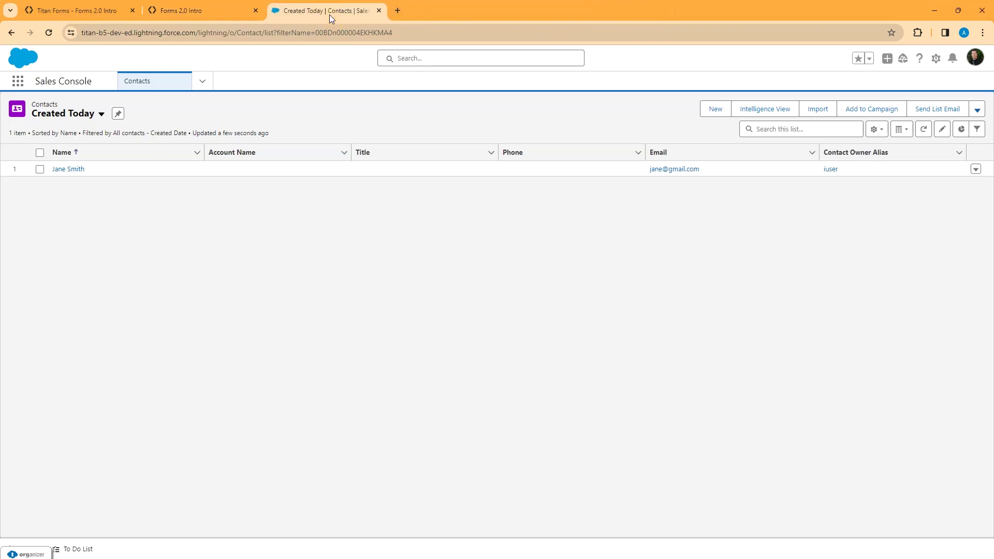
Refresh Contacts Created Today and open the new contact's Details tab
left_click(921, 132)
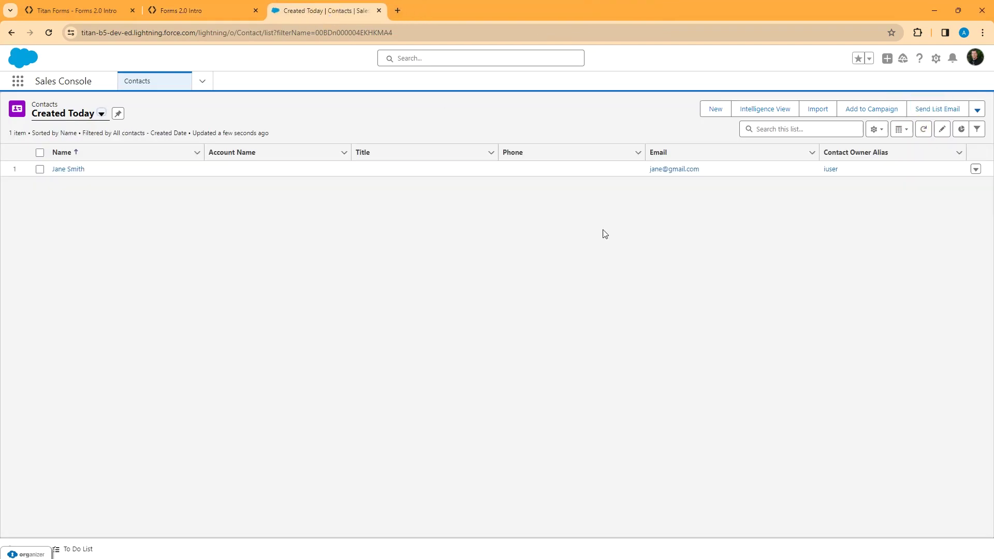
left_click(61, 171)
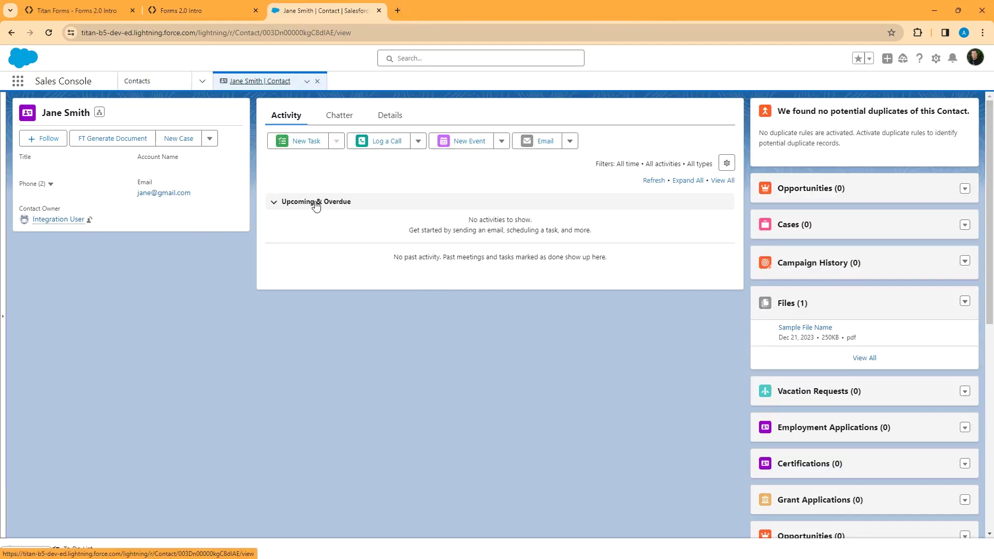
left_click(389, 116)
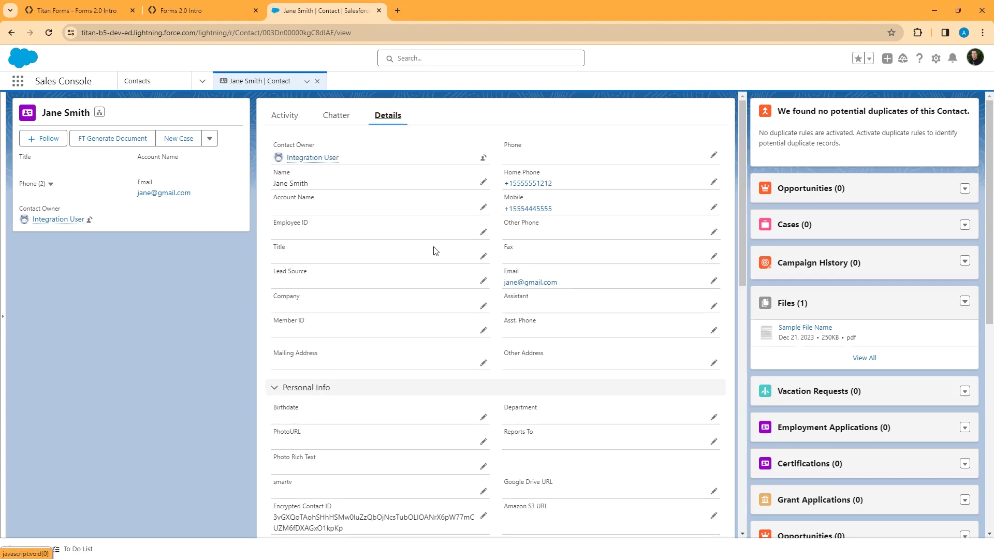